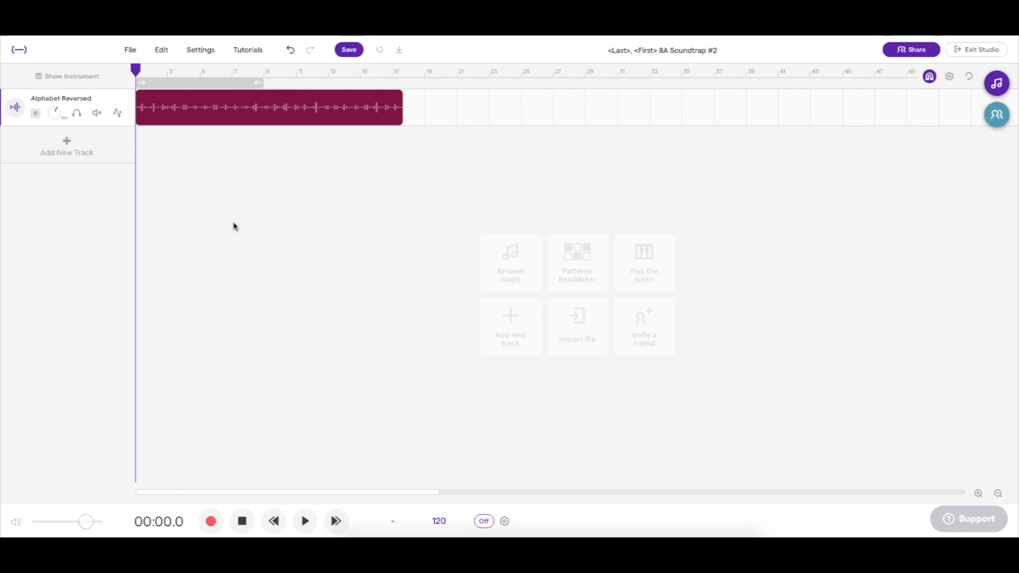
Step: Play the opening of the Alphabet Reversed track, stop playback, and return the playhead to the start
{"action": "left_click", "coordinate": [305, 523]}
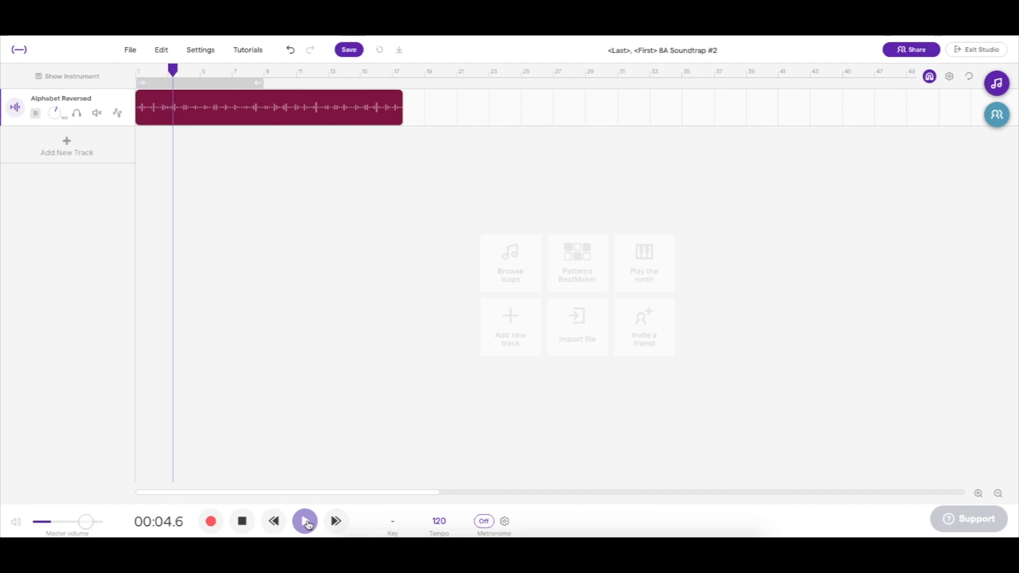
{"action": "left_click", "coordinate": [243, 523]}
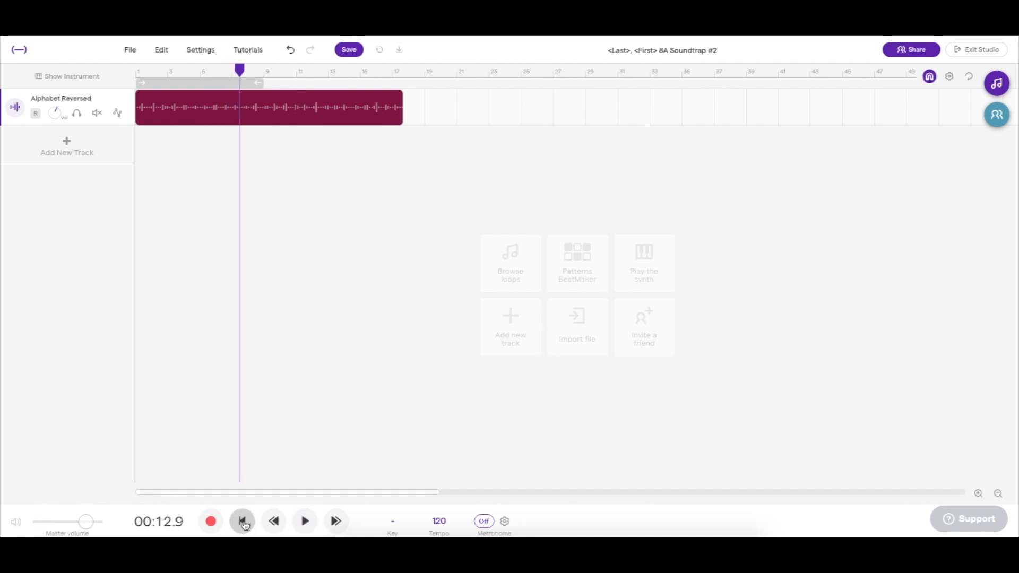
{"action": "left_click", "coordinate": [243, 521]}
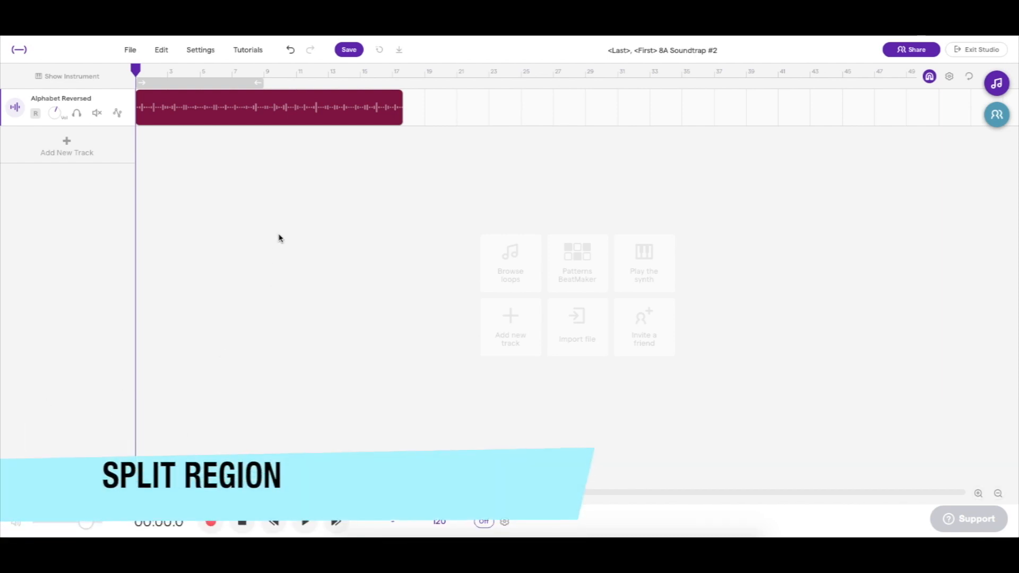
Step: Zoom in on the timeline until the waveforms of the individual spoken letters are clearly separated
{"action": "mouse_move", "coordinate": [280, 114]}
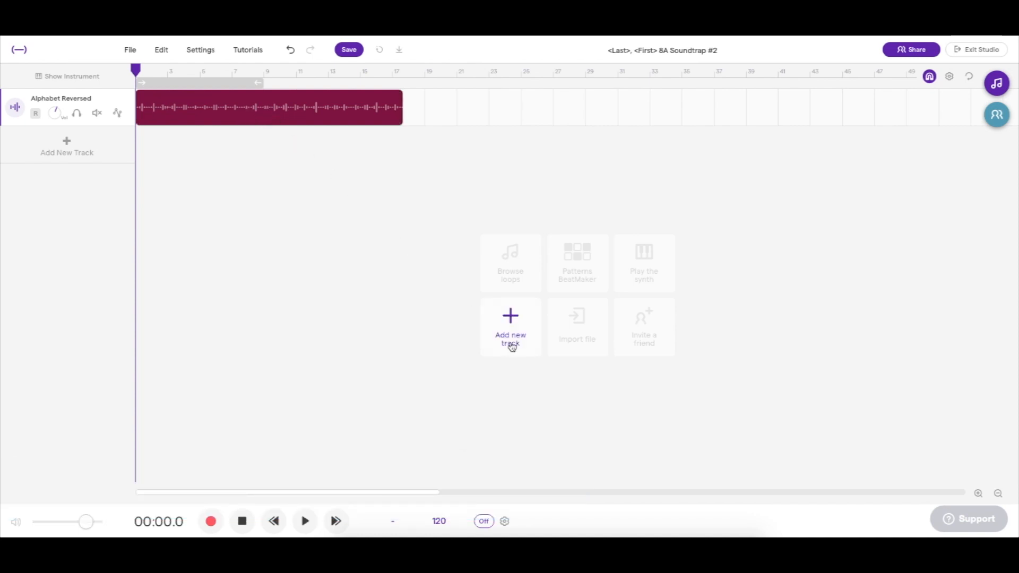
{"action": "left_click", "coordinate": [978, 494]}
{"action": "left_click", "coordinate": [978, 495]}
{"action": "left_click", "coordinate": [978, 494]}
{"action": "left_click", "coordinate": [978, 494]}
{"action": "left_click", "coordinate": [978, 494]}
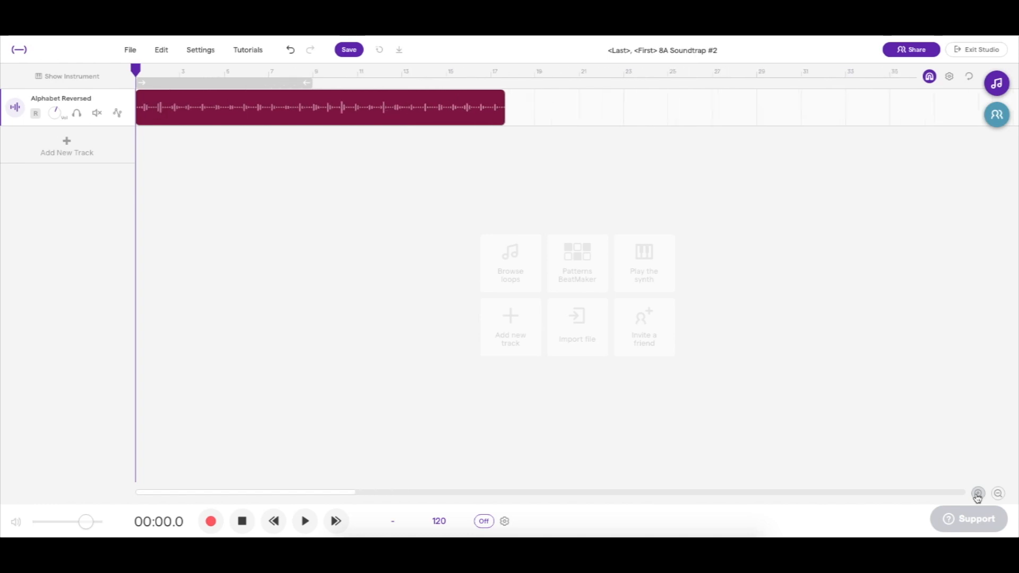
{"action": "left_click", "coordinate": [978, 495]}
{"action": "left_click", "coordinate": [978, 495]}
{"action": "left_click", "coordinate": [978, 494]}
{"action": "left_click", "coordinate": [978, 495]}
{"action": "left_click", "coordinate": [978, 495]}
{"action": "left_click", "coordinate": [978, 495]}
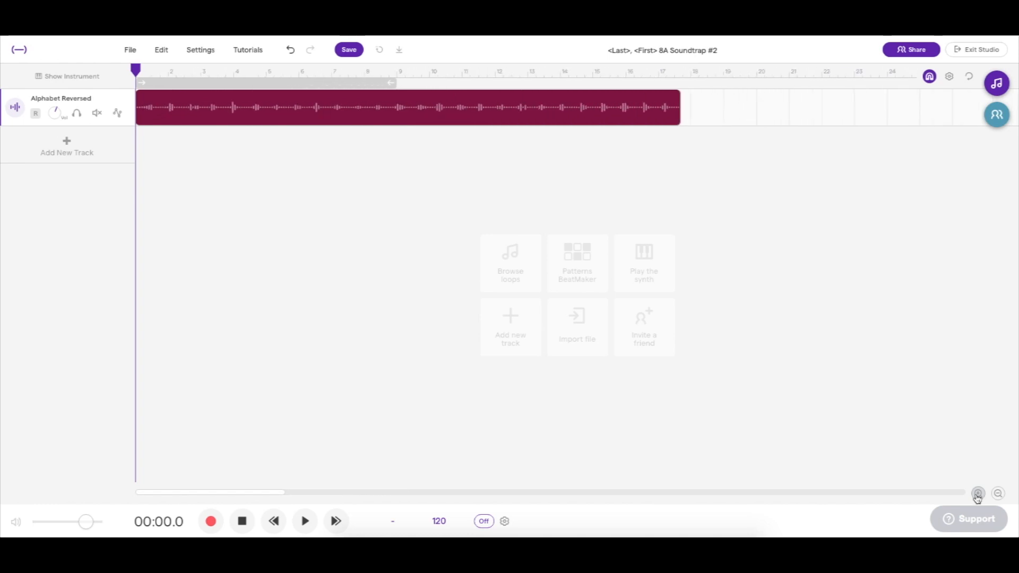
{"action": "left_click", "coordinate": [978, 495]}
{"action": "left_click", "coordinate": [978, 494]}
{"action": "left_click", "coordinate": [978, 495]}
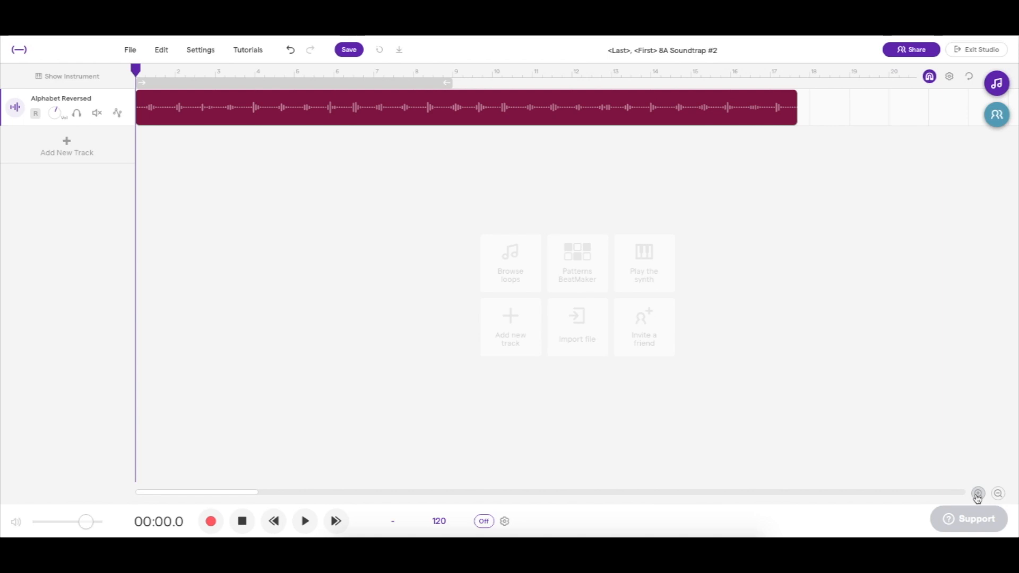
{"action": "left_click", "coordinate": [979, 495]}
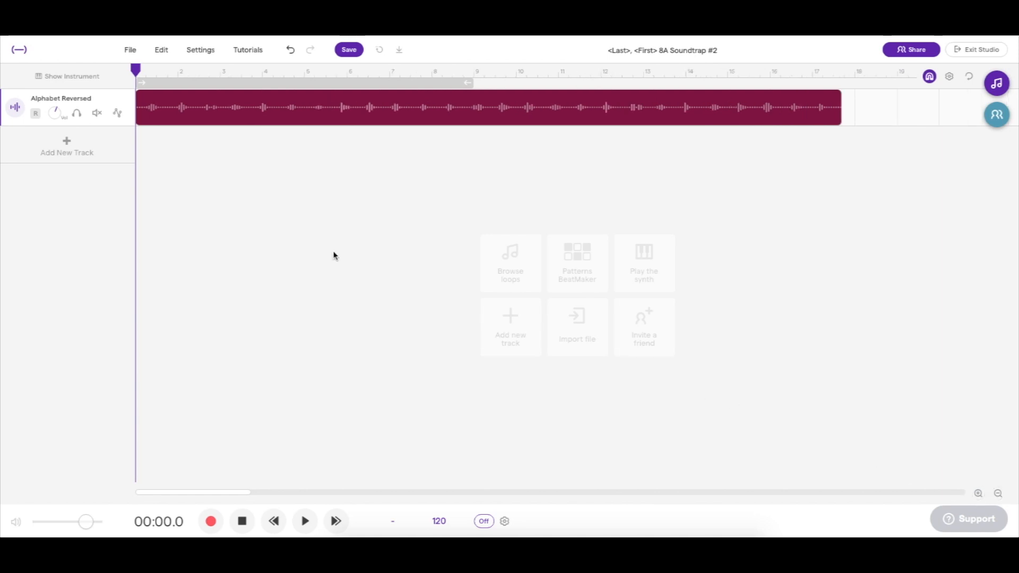
Step: Play the recording from the start through the first eight seconds and pause it
{"action": "mouse_move", "coordinate": [149, 124]}
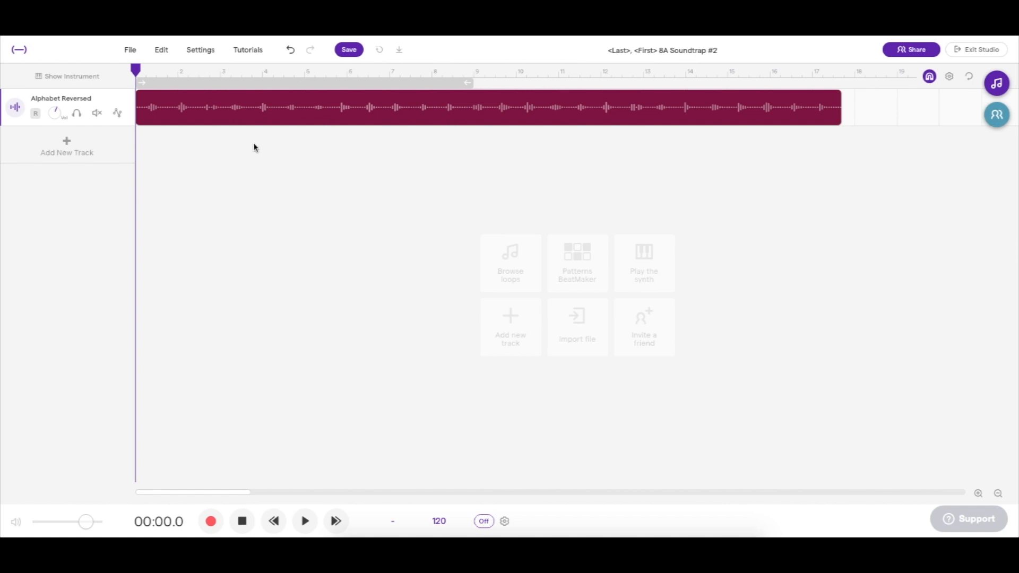
{"action": "key", "text": "space"}
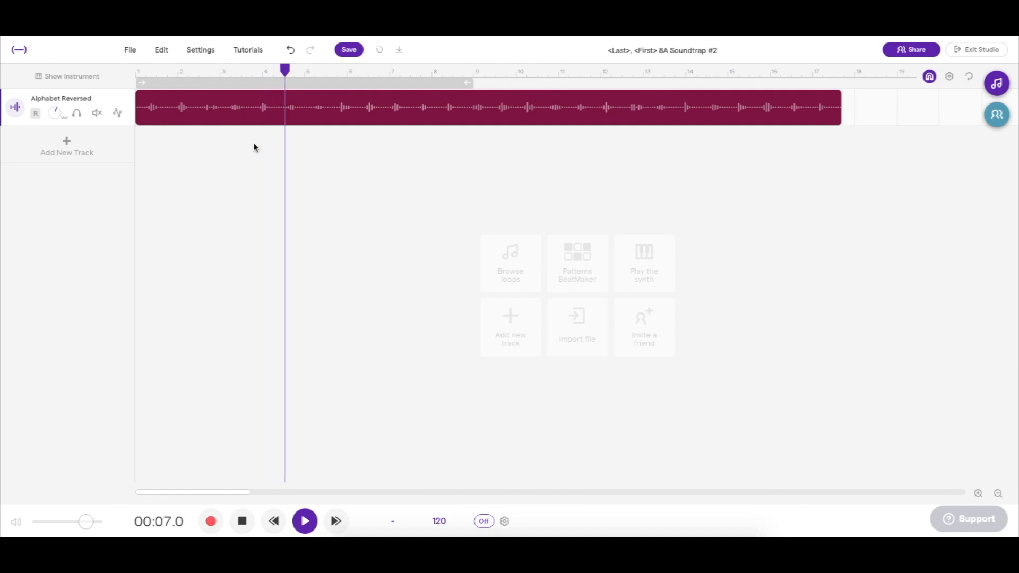
{"action": "key", "text": "space"}
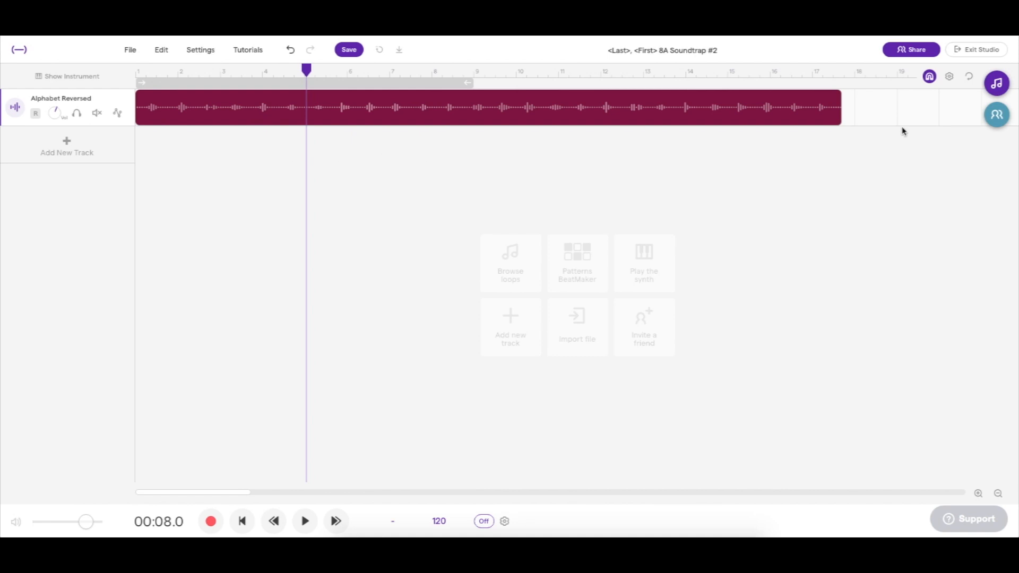
Step: Turn off snap to grid and move the playhead back to the start of the timeline
{"action": "left_click", "coordinate": [929, 77]}
{"action": "left_click", "coordinate": [309, 70]}
{"action": "left_click_drag", "start_coordinate": [308, 70], "coordinate": [137, 72]}
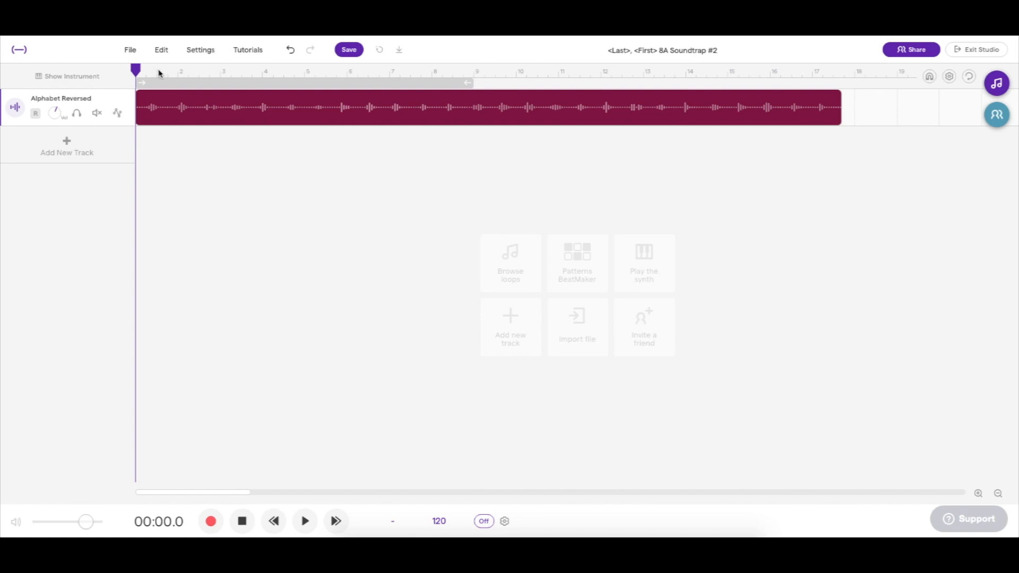
Step: Play past the first spoken letter and split the Alphabet Reversed region in the gap at 00:01.4
{"action": "key", "text": "space"}
{"action": "key", "text": "space"}
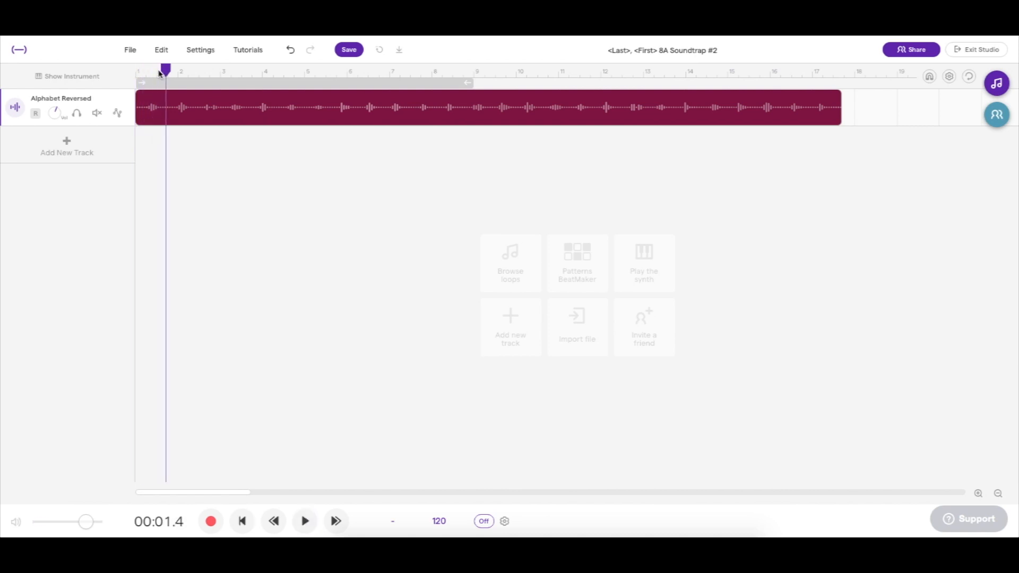
{"action": "left_click_drag", "start_coordinate": [161, 73], "coordinate": [167, 72]}
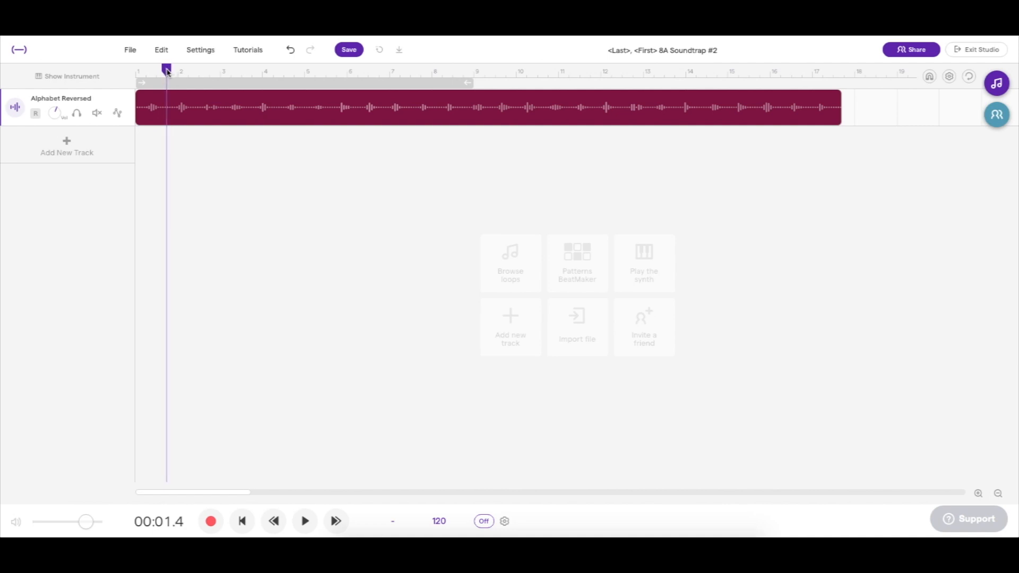
{"action": "mouse_move", "coordinate": [166, 115]}
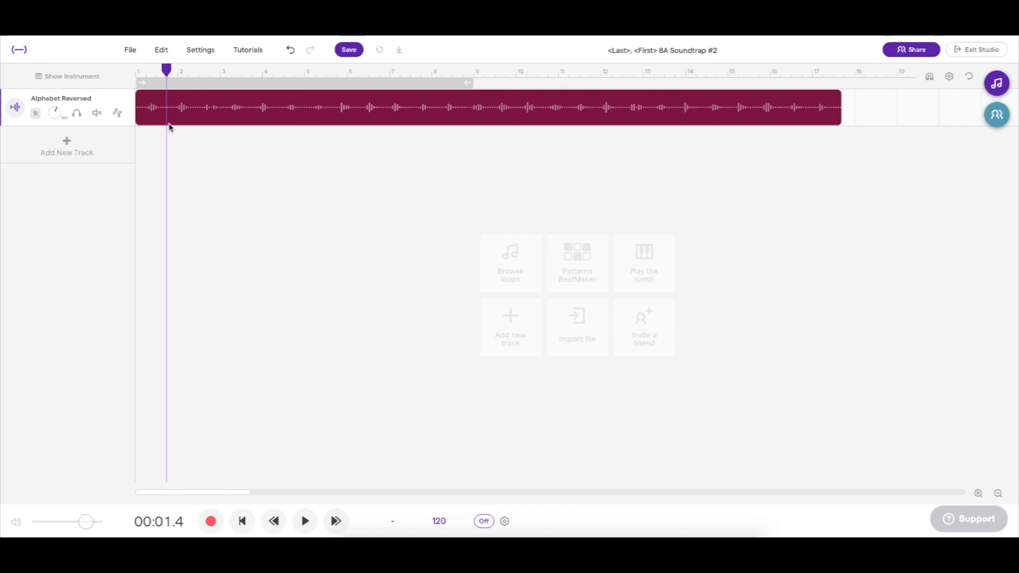
{"action": "left_click", "coordinate": [162, 51]}
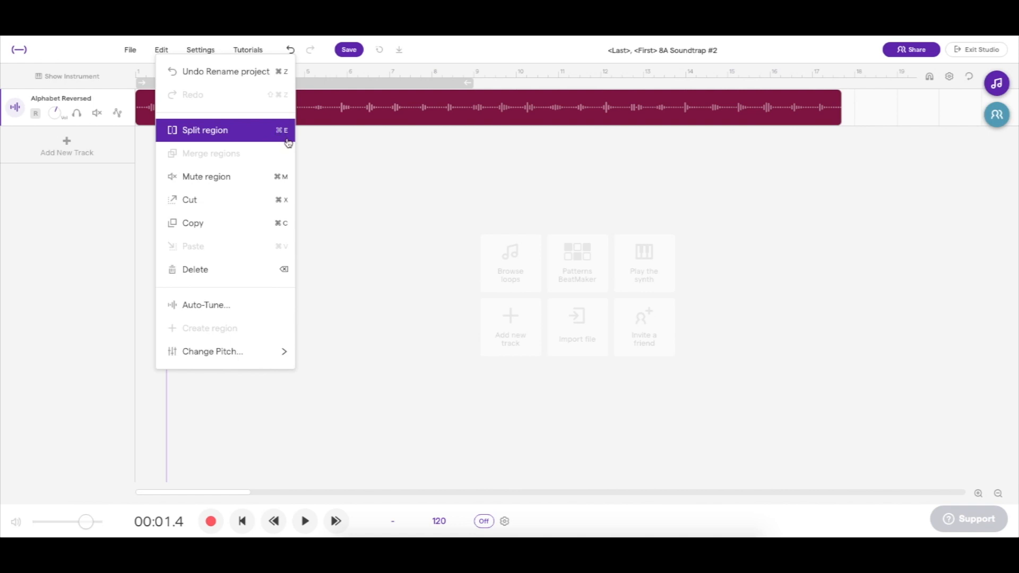
{"action": "left_click", "coordinate": [258, 133]}
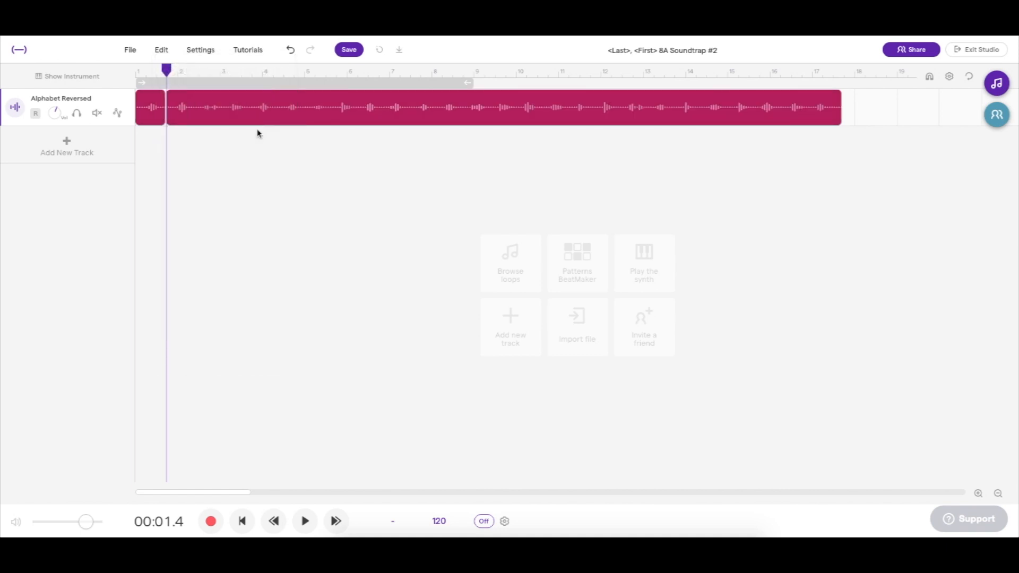
Step: Select the short first region and the long remaining region in turn to check that they are separate
{"action": "left_click", "coordinate": [153, 109]}
{"action": "left_click", "coordinate": [203, 103]}
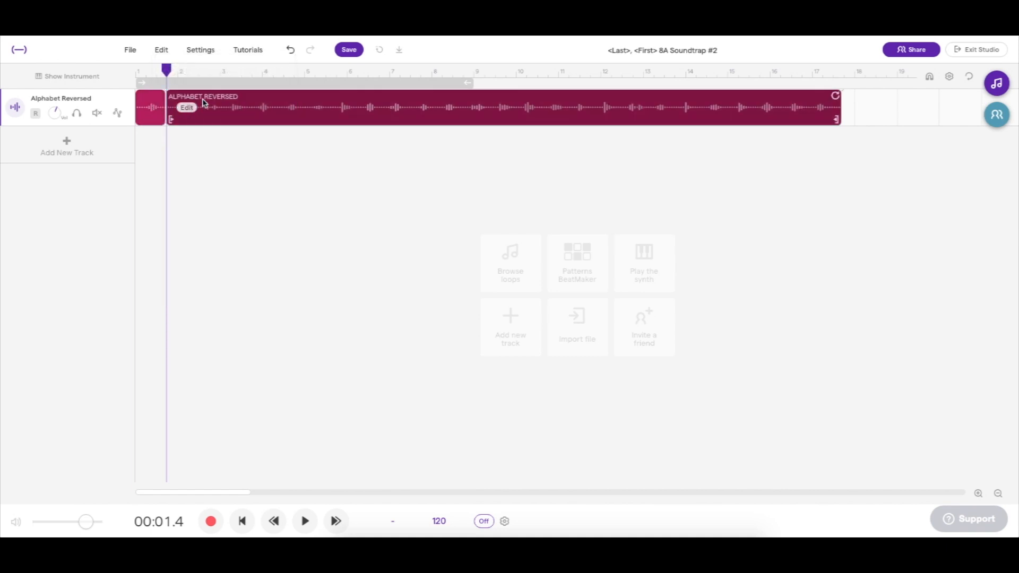
{"action": "left_click", "coordinate": [151, 101]}
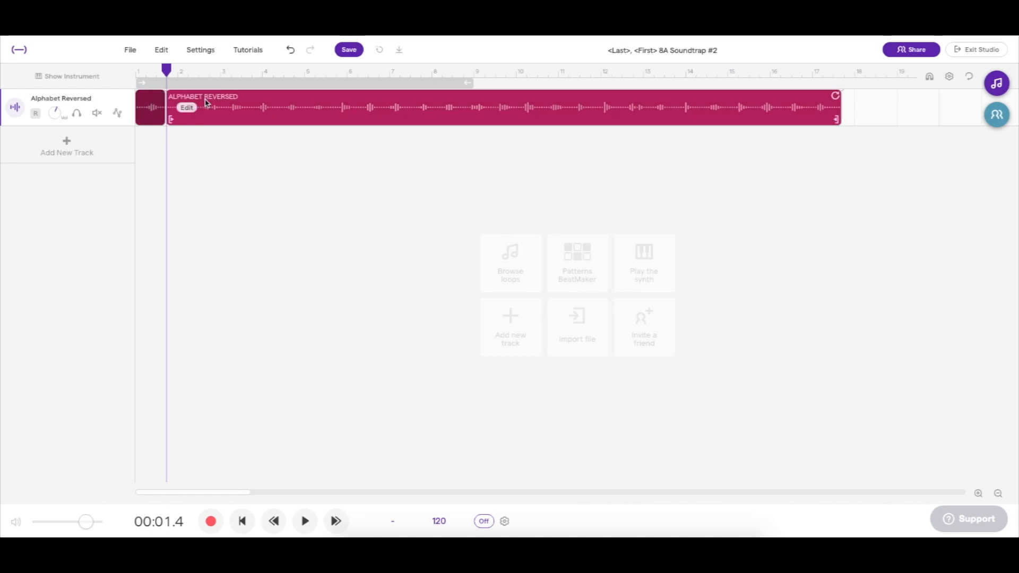
{"action": "left_click", "coordinate": [205, 100]}
{"action": "left_click", "coordinate": [152, 104]}
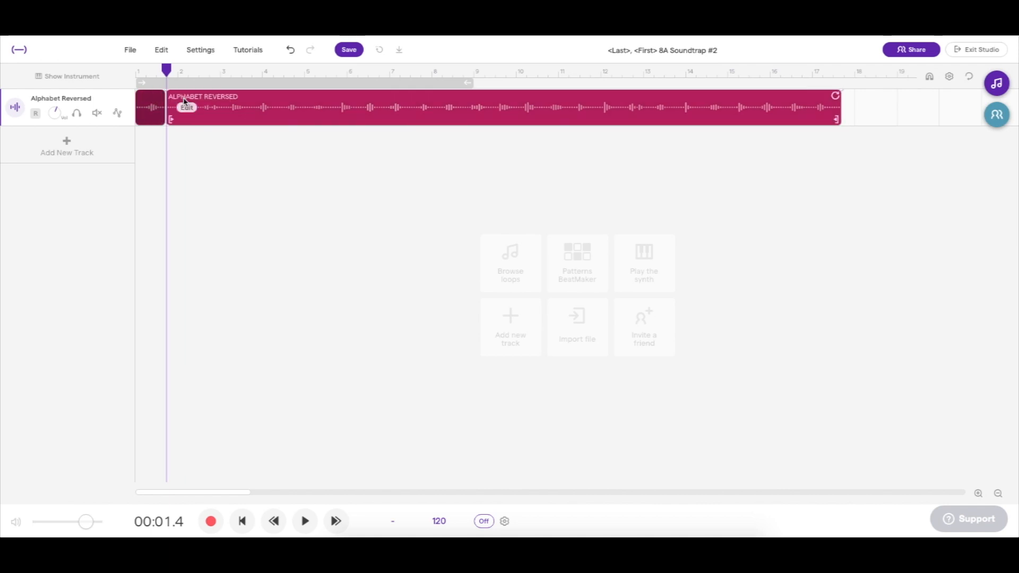
{"action": "left_click", "coordinate": [217, 103]}
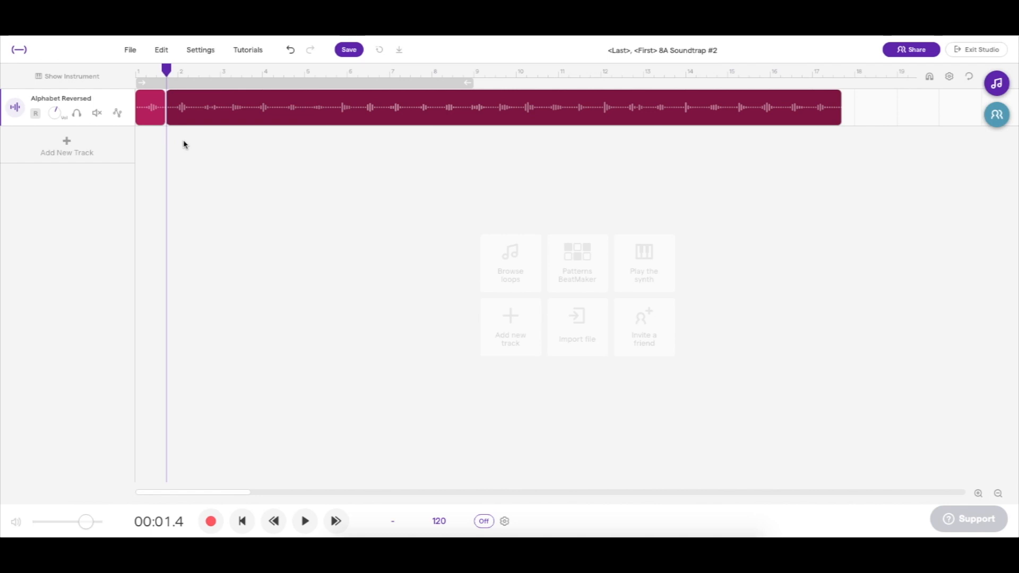
Step: Play past the second spoken letter and split the remaining region at 00:02.7
{"action": "key", "text": "space"}
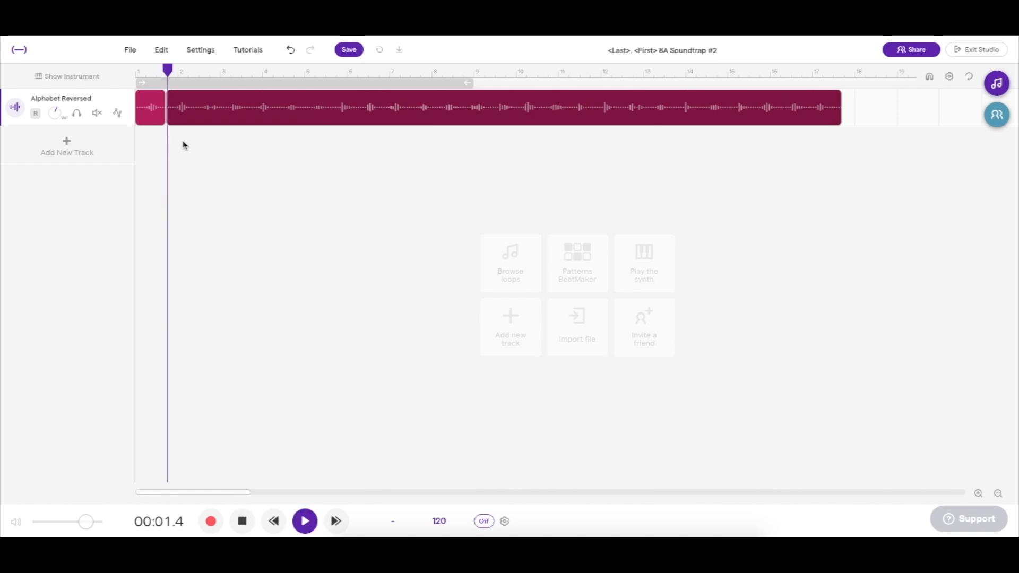
{"action": "key", "text": "space"}
{"action": "mouse_move", "coordinate": [197, 121]}
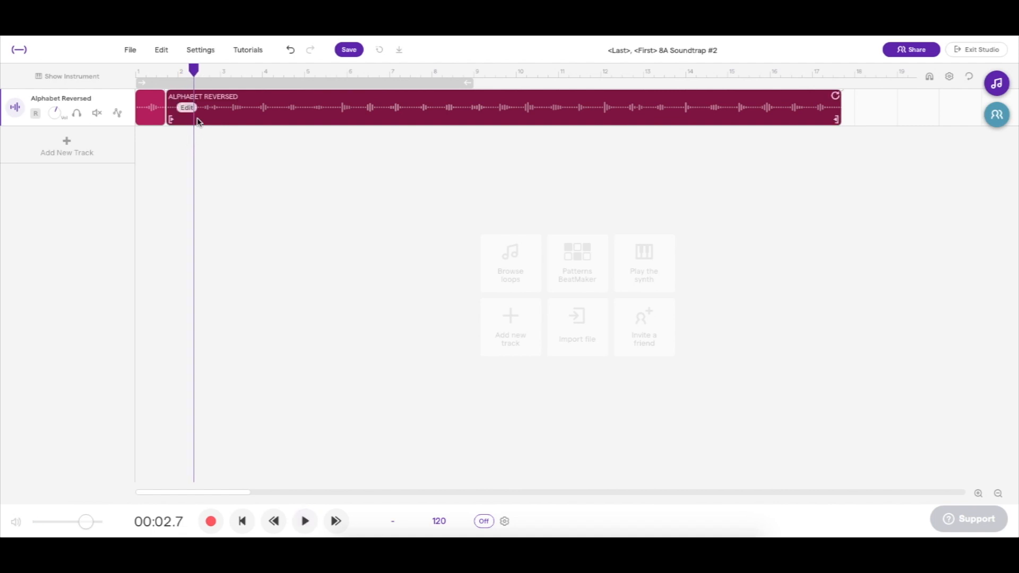
{"action": "key", "text": "super+e"}
Step: Play past the third spoken letter, adjust the playhead to 00:04.2, and split the remaining region there
{"action": "key", "text": "space"}
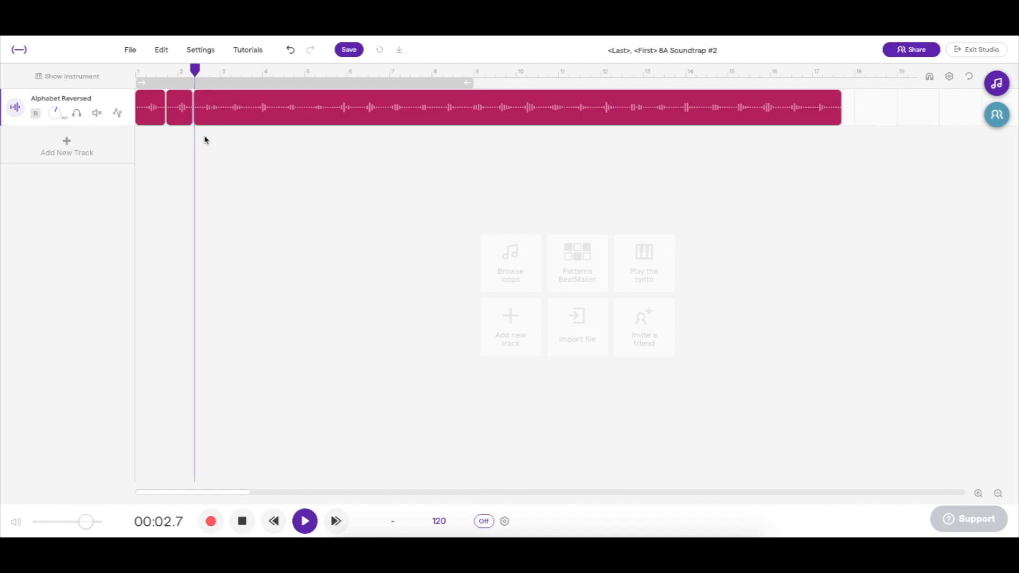
{"action": "key", "text": "space"}
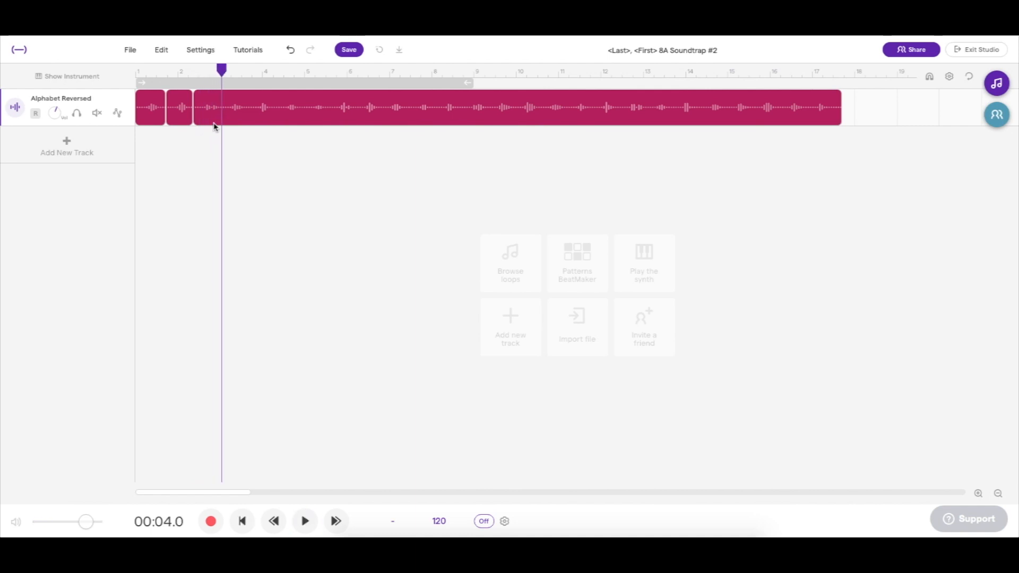
{"action": "left_click", "coordinate": [225, 71]}
{"action": "left_click", "coordinate": [232, 114]}
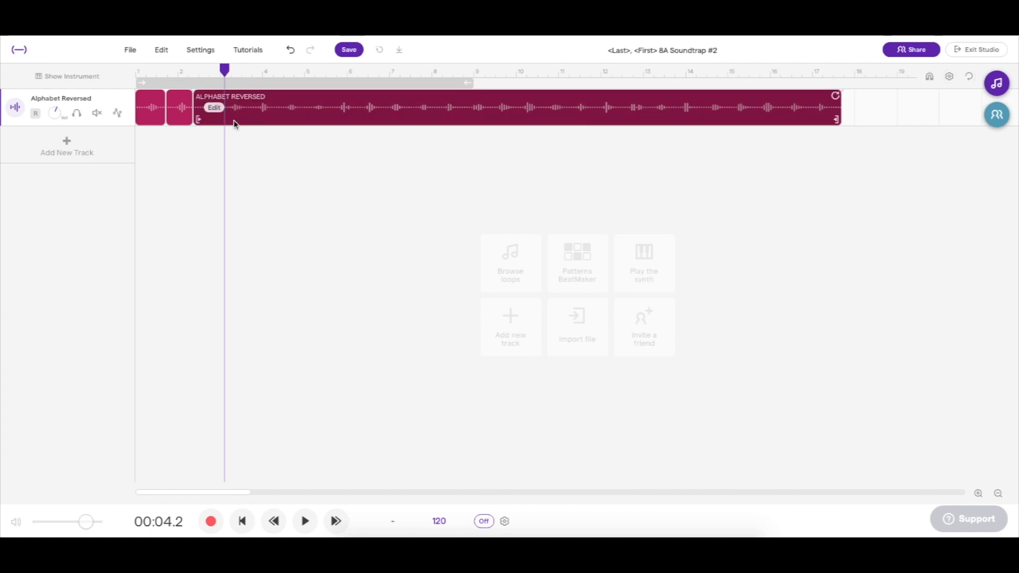
{"action": "key", "text": "ctrl+e"}
Step: Play past the fourth spoken letter and split the remaining region at 00:05.3
{"action": "key", "text": "space"}
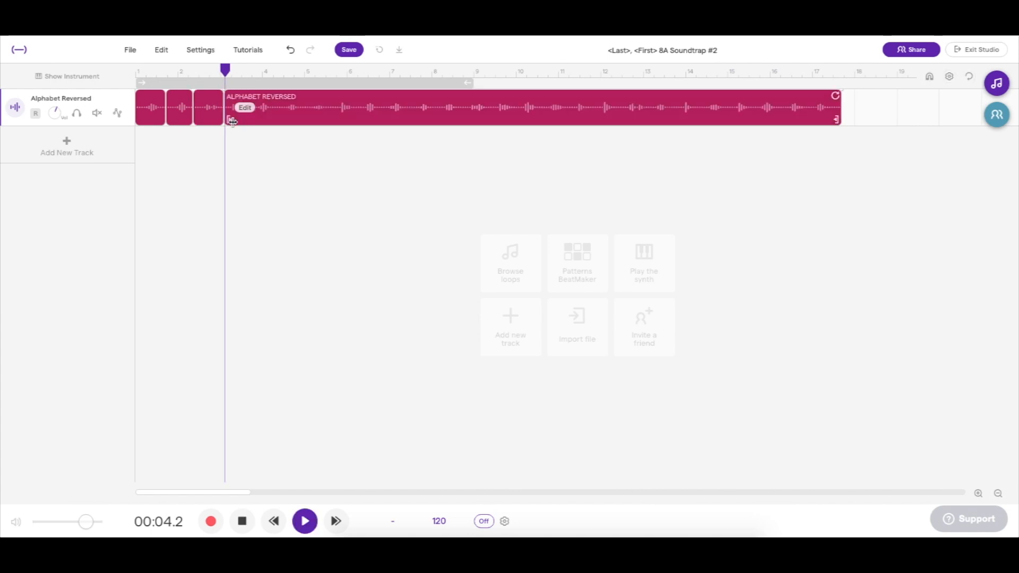
{"action": "key", "text": "space"}
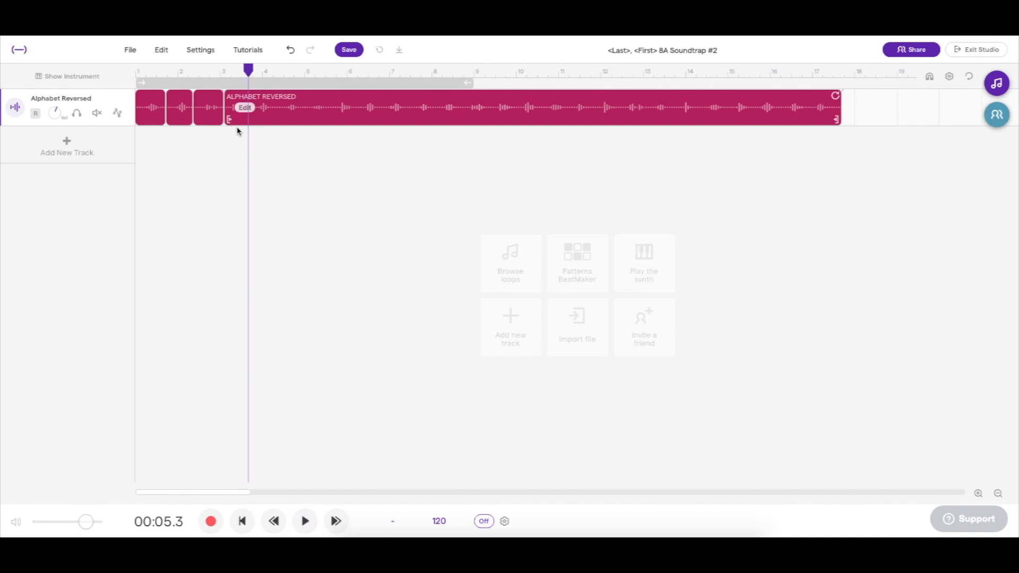
{"action": "left_click", "coordinate": [280, 118]}
{"action": "key", "text": "ctrl+e"}
Step: Split off the next three spoken letters from the remaining region, cutting in the gaps between bars 4 and 6
{"action": "key", "text": "space"}
{"action": "left_click", "coordinate": [280, 118]}
{"action": "key", "text": "ctrl+e"}
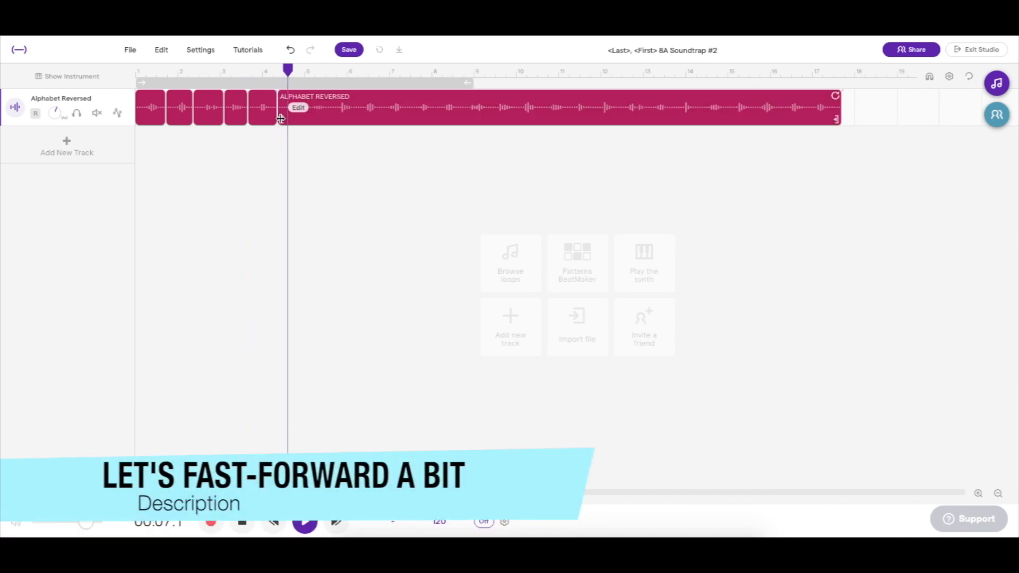
{"action": "left_click", "coordinate": [318, 122]}
{"action": "key", "text": "ctrl+e"}
{"action": "left_click", "coordinate": [364, 123]}
{"action": "key", "text": "ctrl+e"}
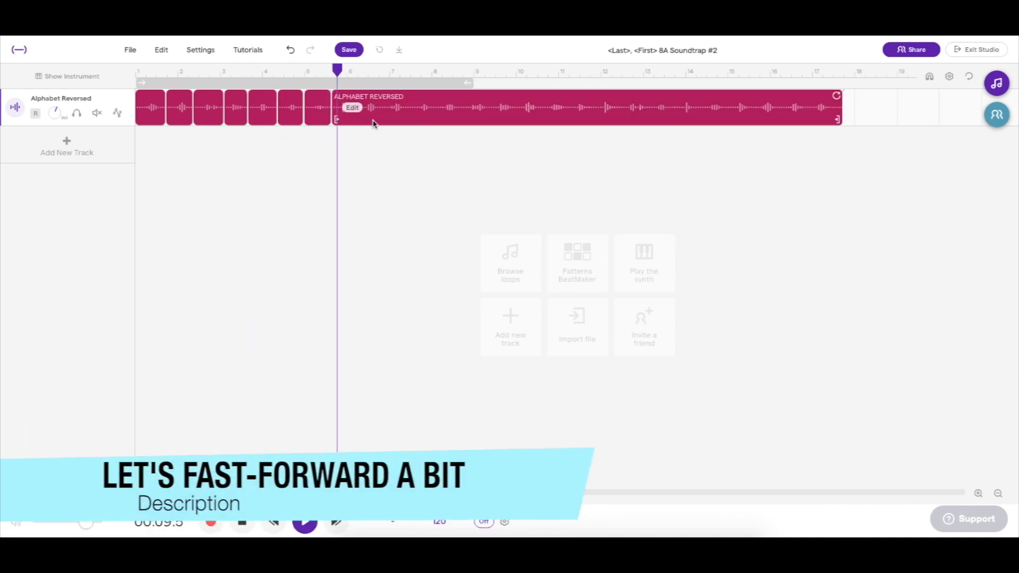
Step: Split off two more spoken letters from the remaining region, cutting in the gaps between bars 6 and 7
{"action": "left_click", "coordinate": [373, 122]}
{"action": "key", "text": "ctrl+e"}
{"action": "left_click", "coordinate": [409, 120]}
{"action": "key", "text": "ctrl+e"}
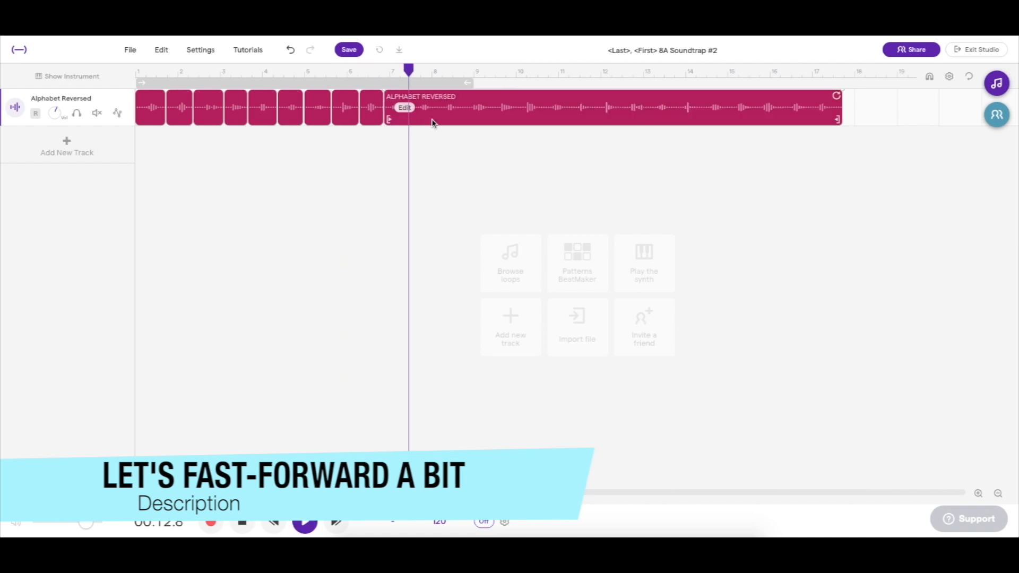
Step: Split the remaining region after the next two spoken letters, at about bar 7.5 and at 00:14.3
{"action": "left_click", "coordinate": [460, 120]}
{"action": "key", "text": "ctrl+e"}
{"action": "left_click", "coordinate": [460, 120]}
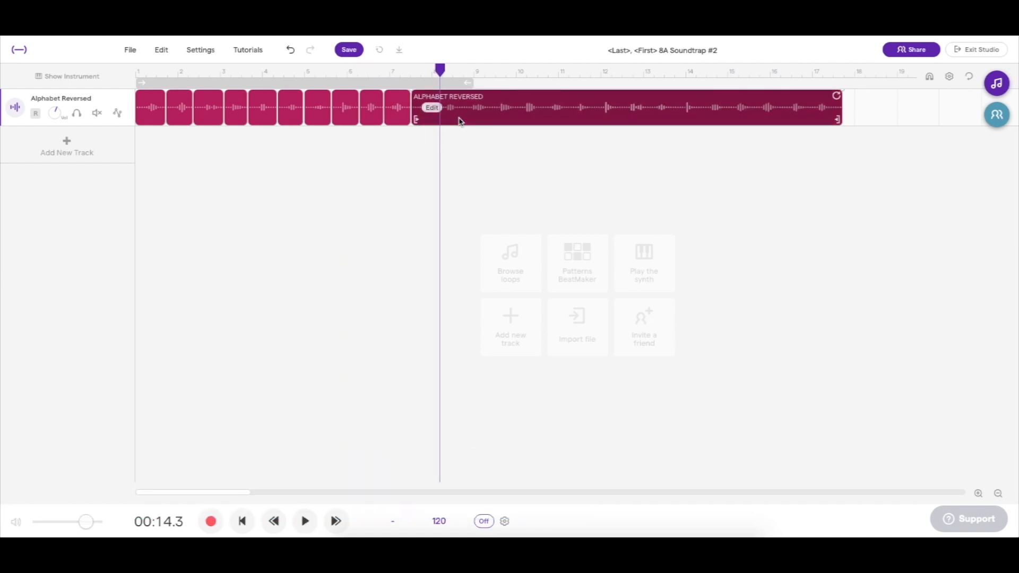
{"action": "key", "text": "ctrl+e"}
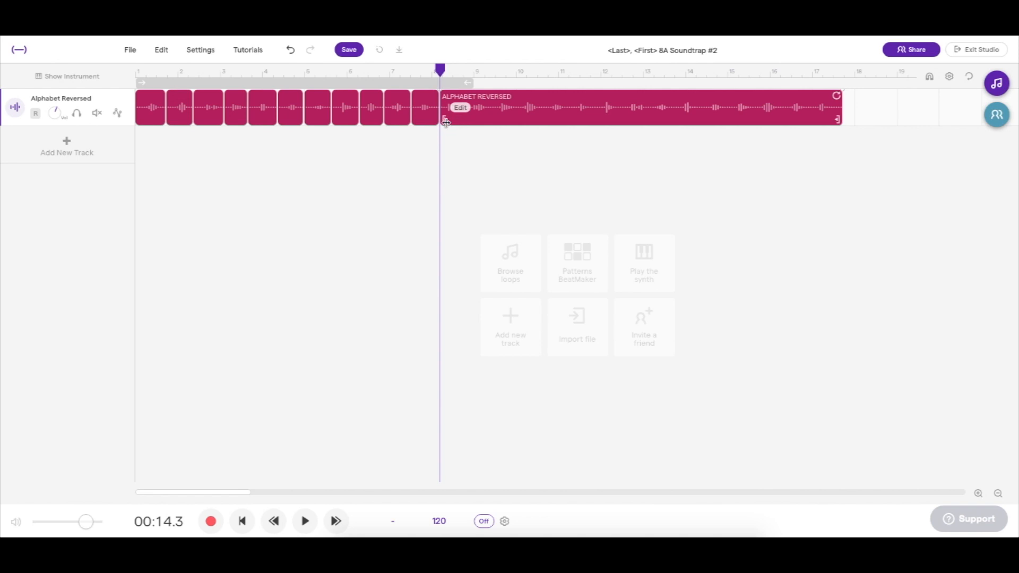
Step: Play past the next two spoken letters and split the remaining region at 00:15.5 and 00:16.8
{"action": "key", "text": "space"}
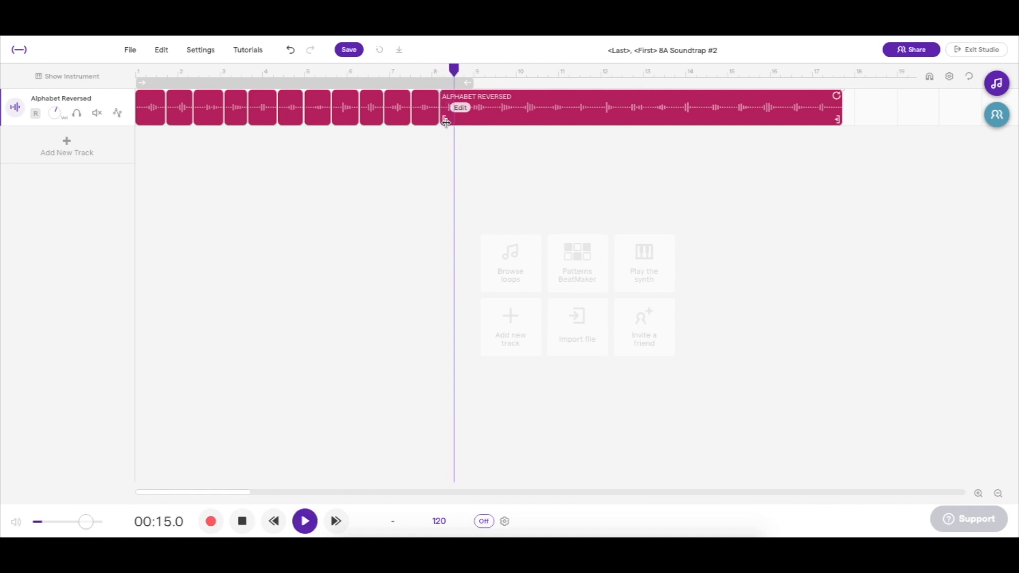
{"action": "key", "text": "space"}
{"action": "left_click", "coordinate": [485, 124]}
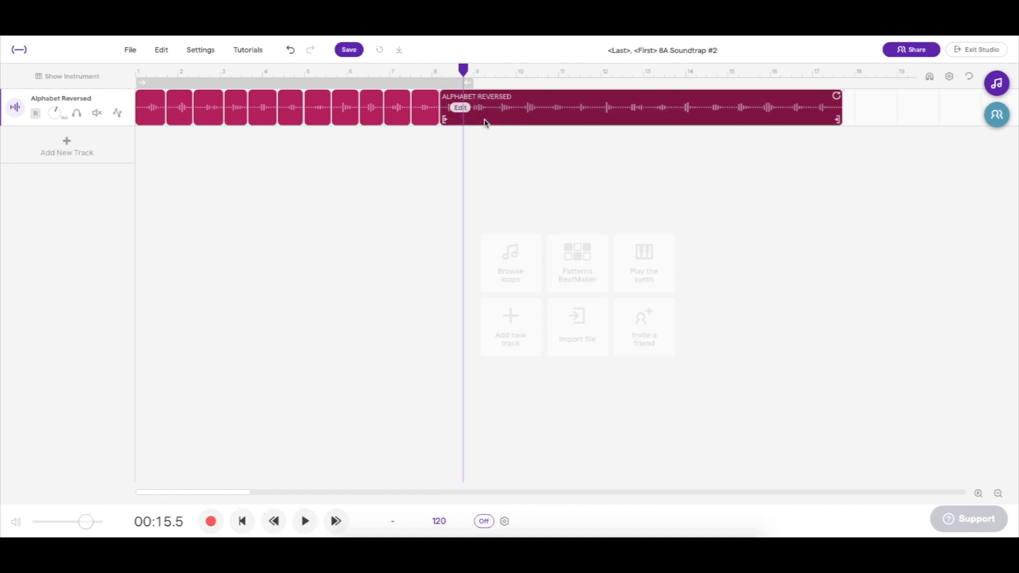
{"action": "key", "text": "ctrl+e"}
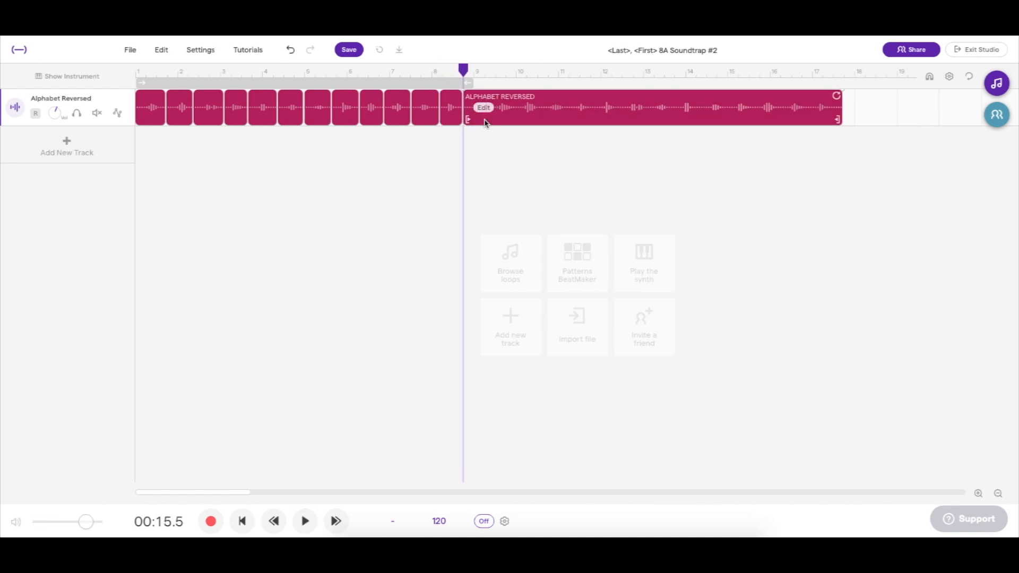
{"action": "key", "text": "space"}
{"action": "key", "text": "space"}
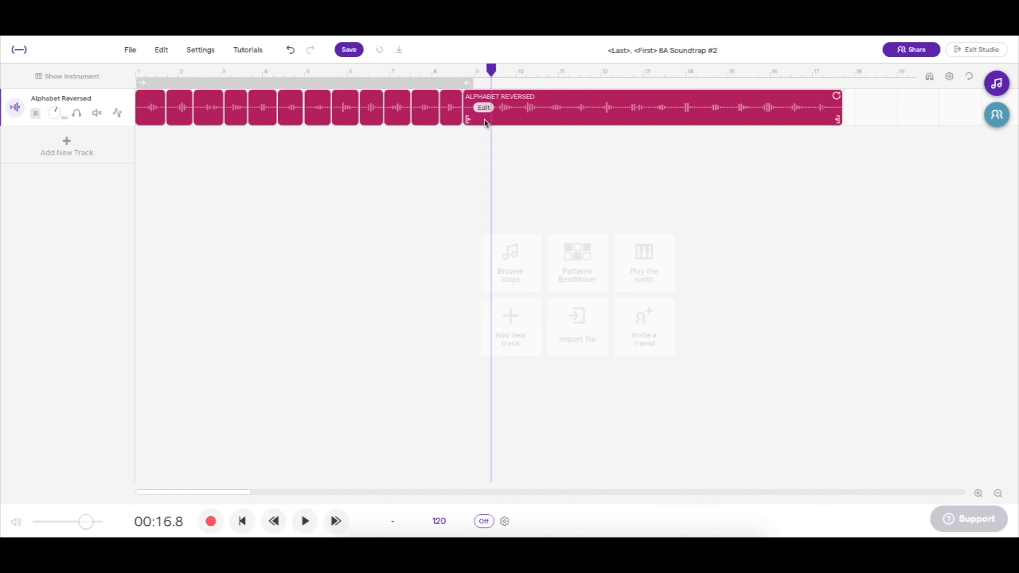
{"action": "left_click", "coordinate": [514, 122]}
{"action": "key", "text": "ctrl+e"}
Step: Split off two more spoken letters from the remaining region, at 00:18.1 and at about bar 10.5
{"action": "key", "text": "space"}
{"action": "key", "text": "space"}
{"action": "left_click", "coordinate": [533, 123]}
{"action": "key", "text": "ctrl+e"}
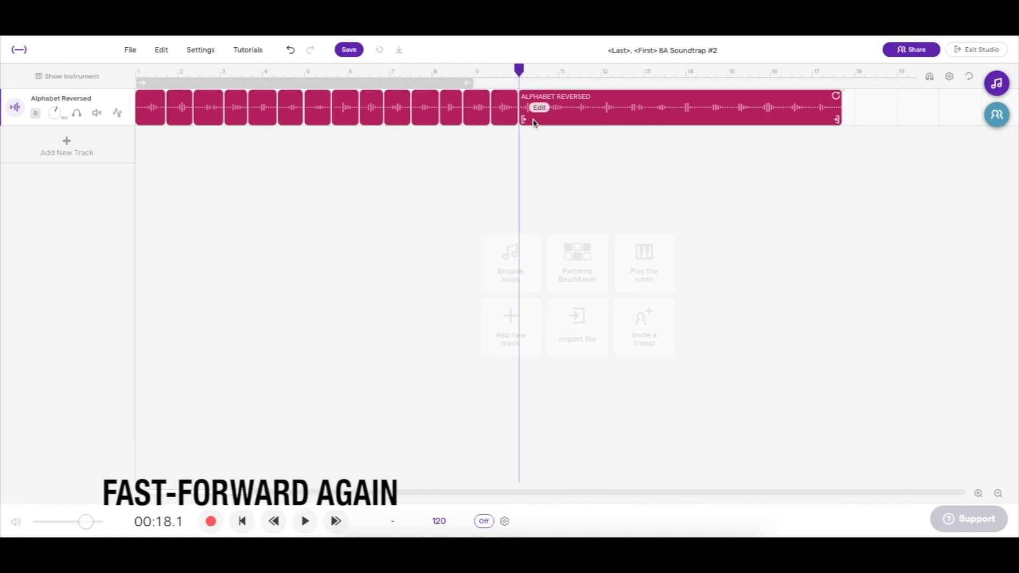
{"action": "key", "text": "space"}
{"action": "key", "text": "space"}
{"action": "left_click", "coordinate": [566, 123]}
{"action": "key", "text": "ctrl+e"}
Step: Split the remaining region after each of the next two spoken letters, at about bars 11.2 and 11.8
{"action": "key", "text": "space"}
{"action": "key", "text": "space"}
{"action": "left_click", "coordinate": [590, 118]}
{"action": "key", "text": "ctrl+e"}
{"action": "key", "text": "space"}
{"action": "key", "text": "space"}
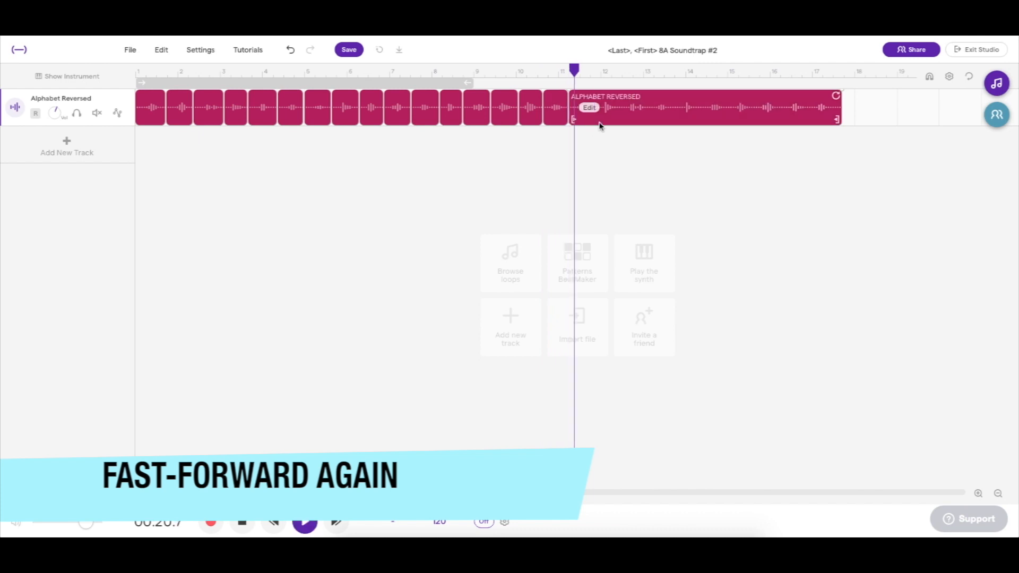
{"action": "left_click", "coordinate": [613, 125]}
{"action": "key", "text": "ctrl+e"}
Step: Split off the next two spoken letters, cutting the remaining region at about bar 12.5 and at 00:24.2
{"action": "key", "text": "space"}
{"action": "key", "text": "space"}
{"action": "left_click", "coordinate": [645, 124]}
{"action": "key", "text": "ctrl+e"}
{"action": "key", "text": "space"}
{"action": "key", "text": "space"}
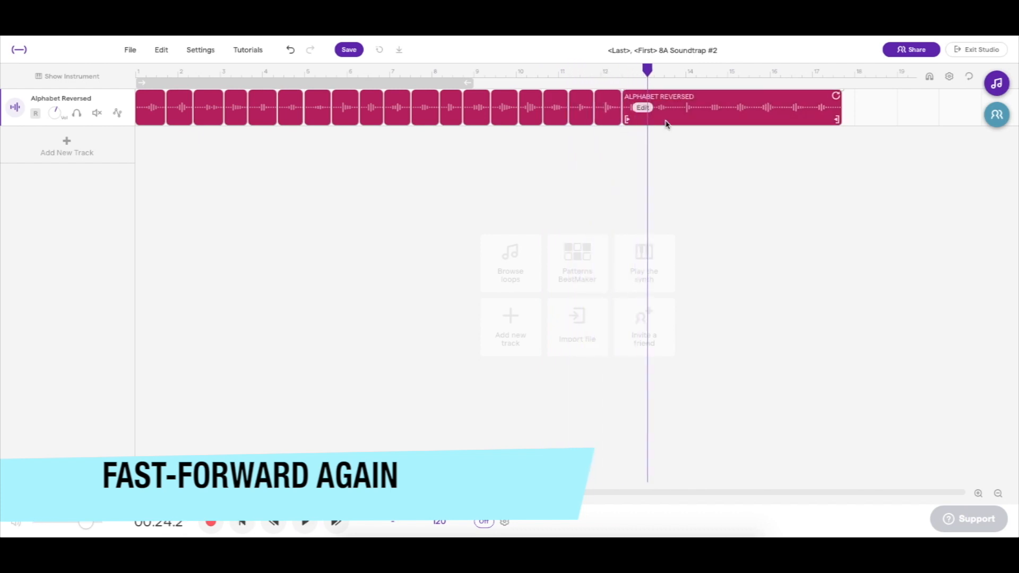
{"action": "left_click", "coordinate": [667, 123]}
{"action": "key", "text": "ctrl+e"}
Step: Play on and split off two further spoken letters, cutting in the gaps at about bars 13.7 and 14.4
{"action": "key", "text": "space"}
{"action": "key", "text": "space"}
{"action": "left_click", "coordinate": [696, 124]}
{"action": "key", "text": "ctrl+e"}
{"action": "key", "text": "space"}
{"action": "key", "text": "space"}
{"action": "left_click", "coordinate": [721, 124]}
{"action": "key", "text": "ctrl+e"}
Step: Split the remaining region in the gaps after the next two spoken letters, at about bars 15 and 15.6
{"action": "key", "text": "space"}
{"action": "key", "text": "space"}
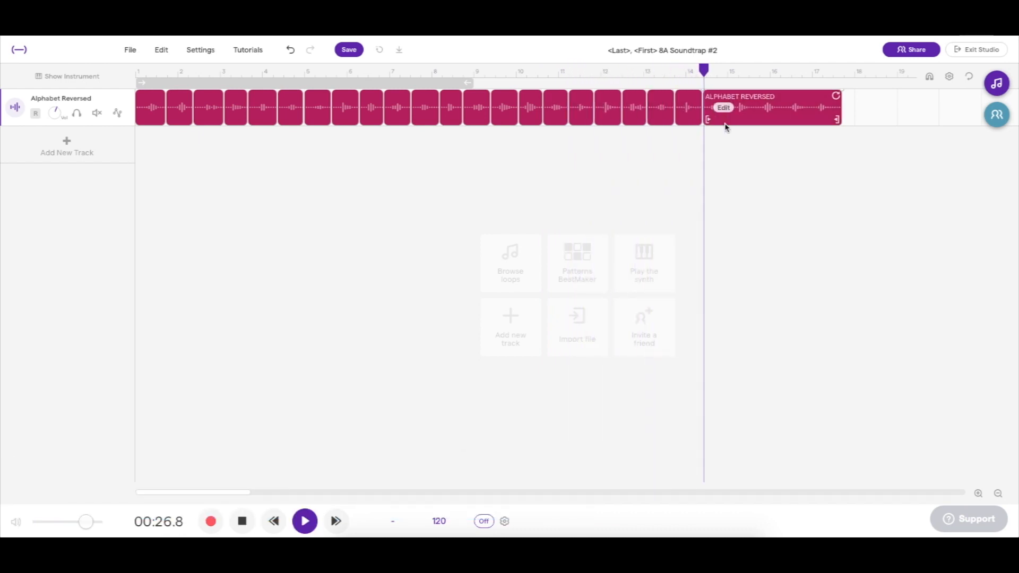
{"action": "left_click", "coordinate": [746, 124]}
{"action": "key", "text": "ctrl+e"}
{"action": "key", "text": "space"}
{"action": "key", "text": "space"}
{"action": "left_click", "coordinate": [759, 126]}
{"action": "key", "text": "ctrl+e"}
Step: Separate the last three spoken letters by splitting the remaining region at about bar 16.3 and at 00:32.0
{"action": "key", "text": "space"}
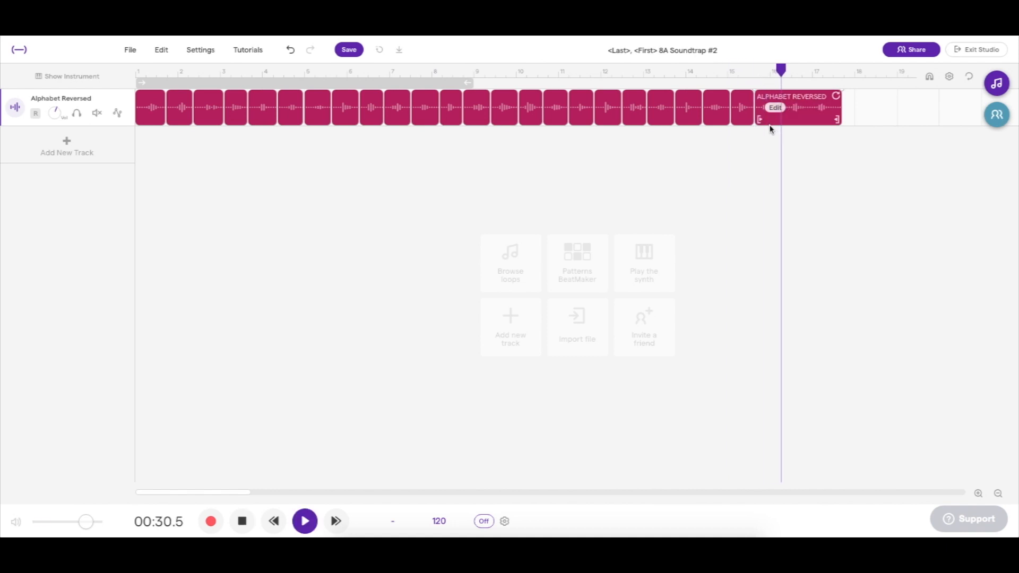
{"action": "key", "text": "space"}
{"action": "left_click", "coordinate": [796, 126]}
{"action": "key", "text": "ctrl+e"}
{"action": "key", "text": "space"}
{"action": "key", "text": "space"}
{"action": "left_click", "coordinate": [825, 126]}
{"action": "key", "text": "ctrl+e"}
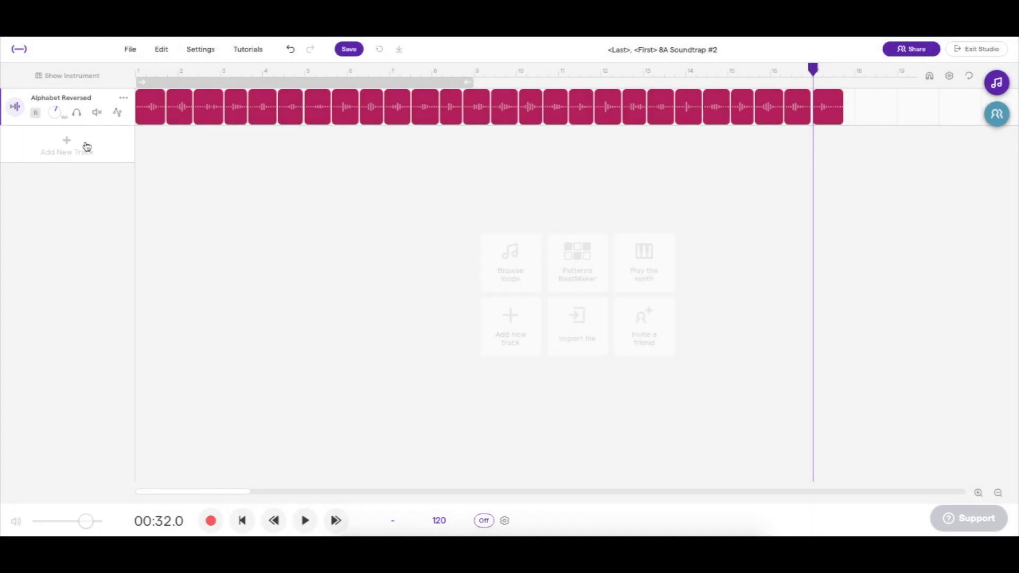
Step: Add a new Voice & microphones track below Alphabet Reversed and hide its instrument settings
{"action": "left_click", "coordinate": [86, 146]}
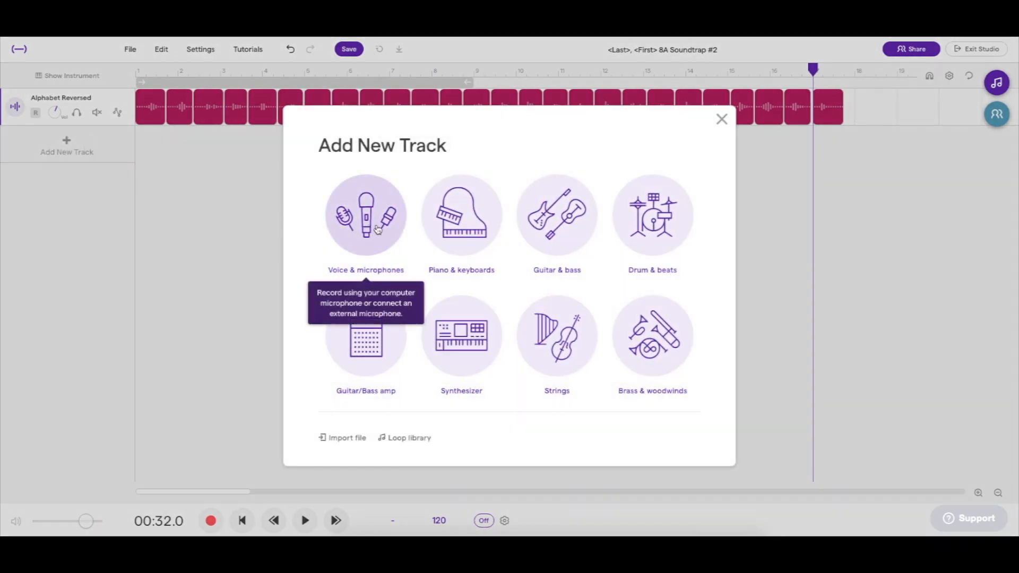
{"action": "left_click", "coordinate": [365, 231]}
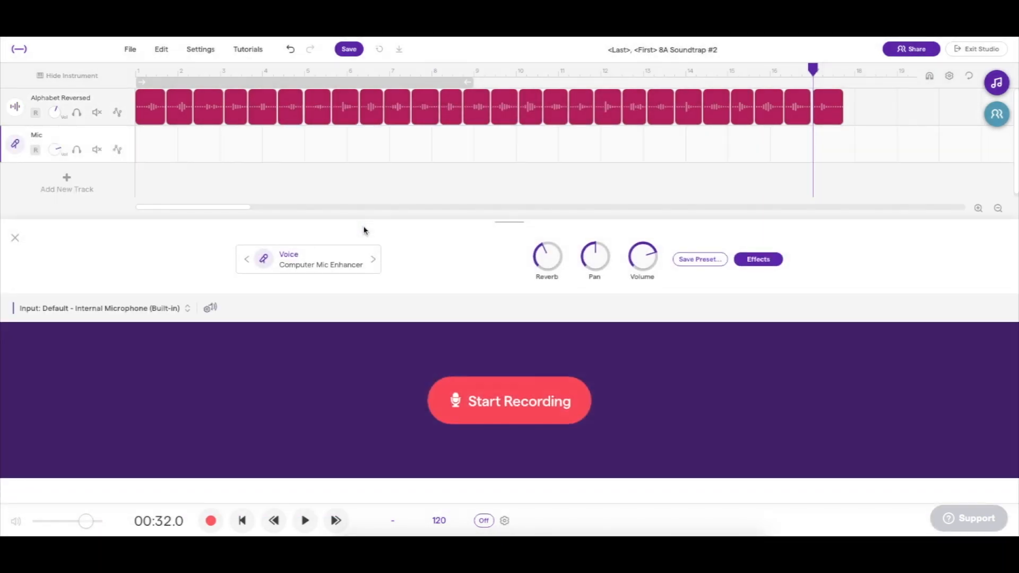
{"action": "left_click", "coordinate": [16, 239]}
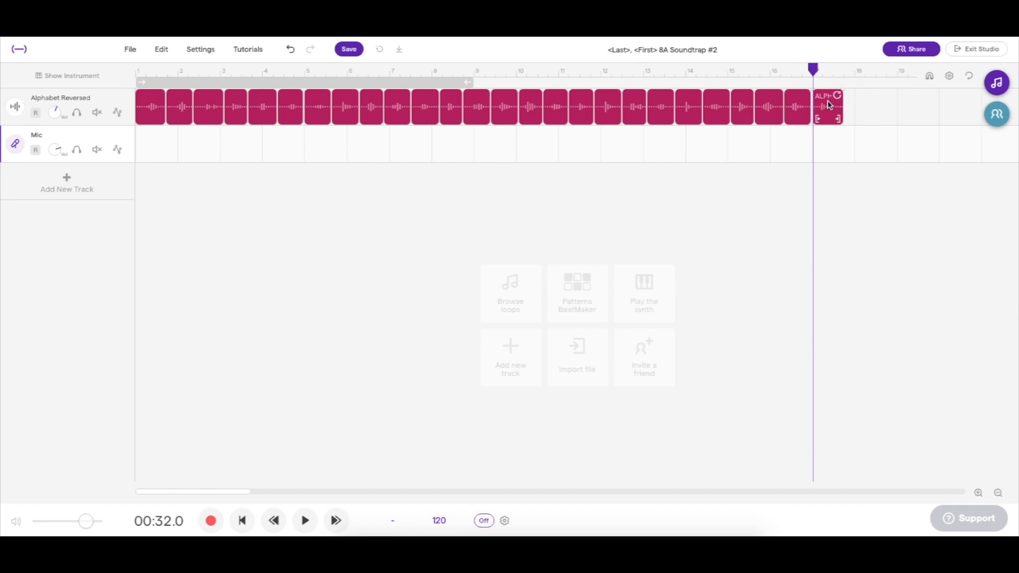
Step: Move the last four Alphabet Reversed regions, last one first, onto the Mic track, side by side from bar 1
{"action": "left_click_drag", "start_coordinate": [830, 105], "coordinate": [152, 142]}
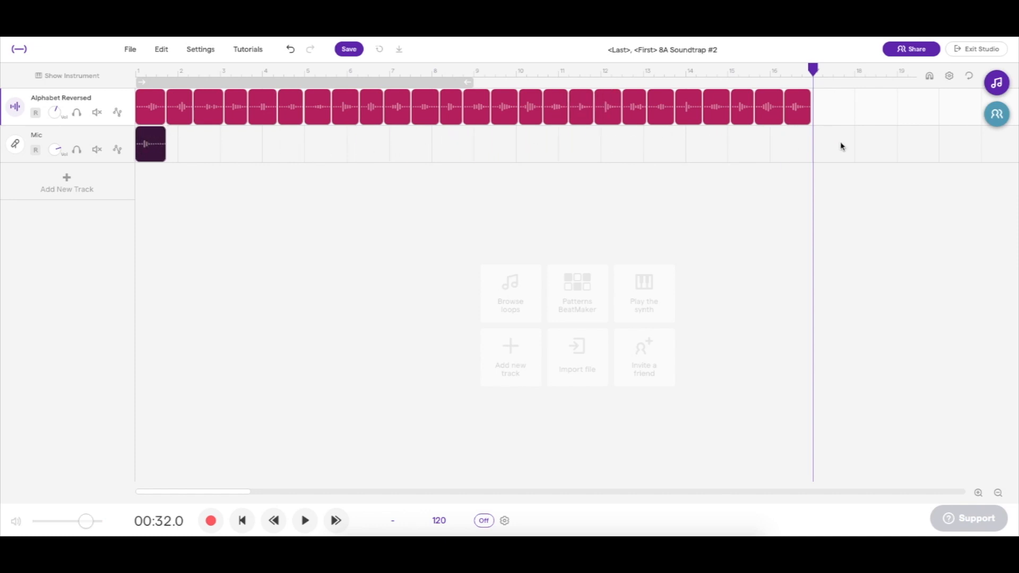
{"action": "left_click_drag", "start_coordinate": [797, 107], "coordinate": [180, 135]}
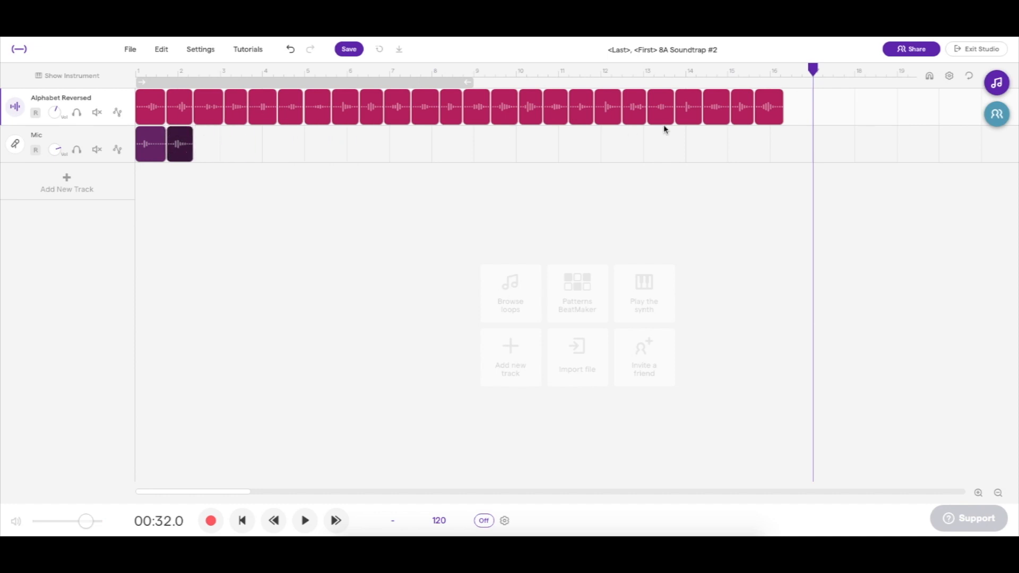
{"action": "mouse_move", "coordinate": [769, 112]}
{"action": "left_click_drag", "start_coordinate": [769, 112], "coordinate": [209, 134]}
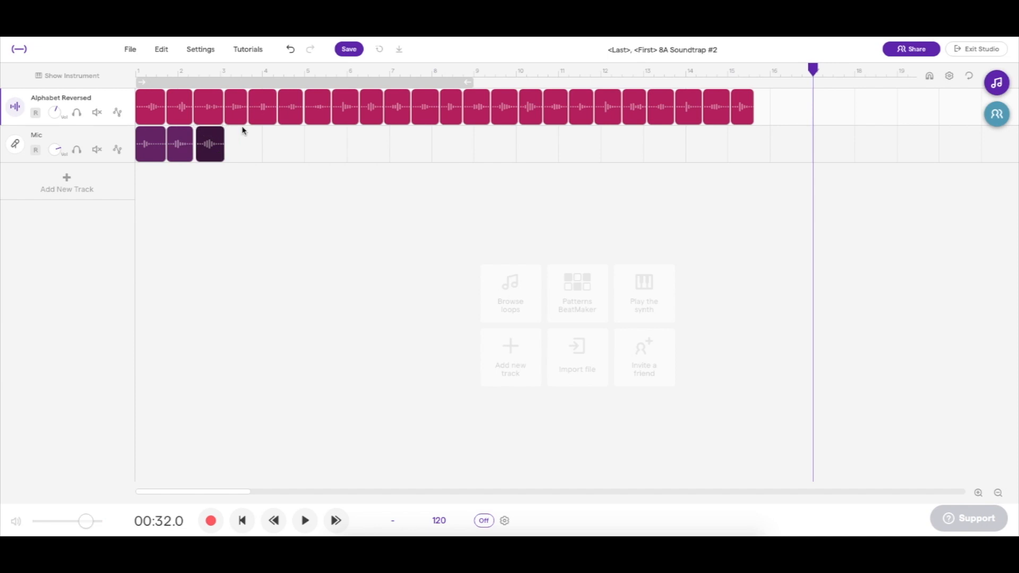
{"action": "left_click", "coordinate": [739, 95]}
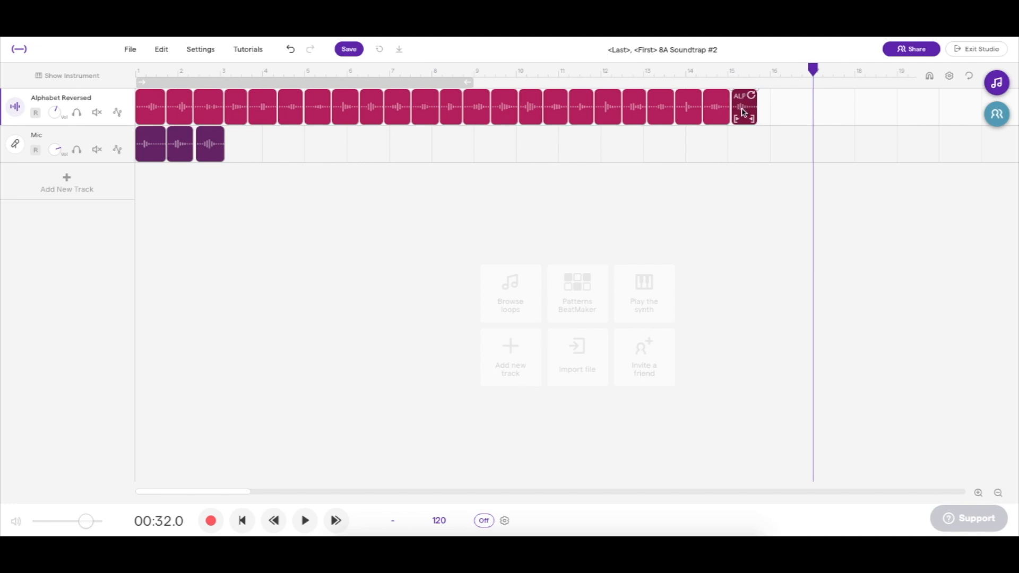
{"action": "left_click_drag", "start_coordinate": [745, 111], "coordinate": [218, 136]}
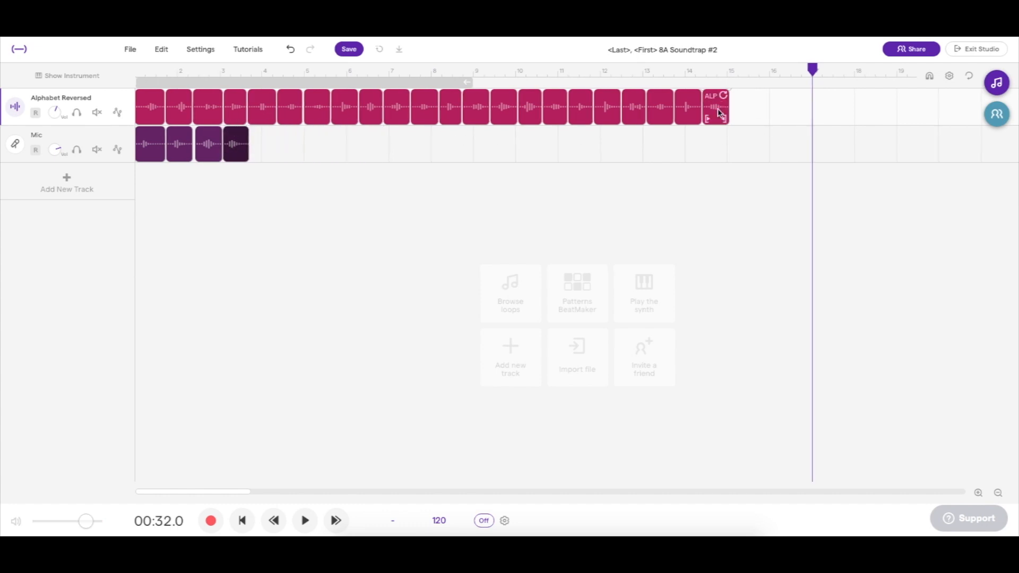
Step: Continue the reverse order on the Mic track by moving over the five last remaining Alphabet Reversed regions, filling up to about bar 6.9
{"action": "left_click_drag", "start_coordinate": [719, 113], "coordinate": [267, 142]}
{"action": "left_click_drag", "start_coordinate": [688, 109], "coordinate": [321, 144]}
{"action": "left_click_drag", "start_coordinate": [633, 107], "coordinate": [352, 151]}
{"action": "left_click_drag", "start_coordinate": [608, 111], "coordinate": [371, 143]}
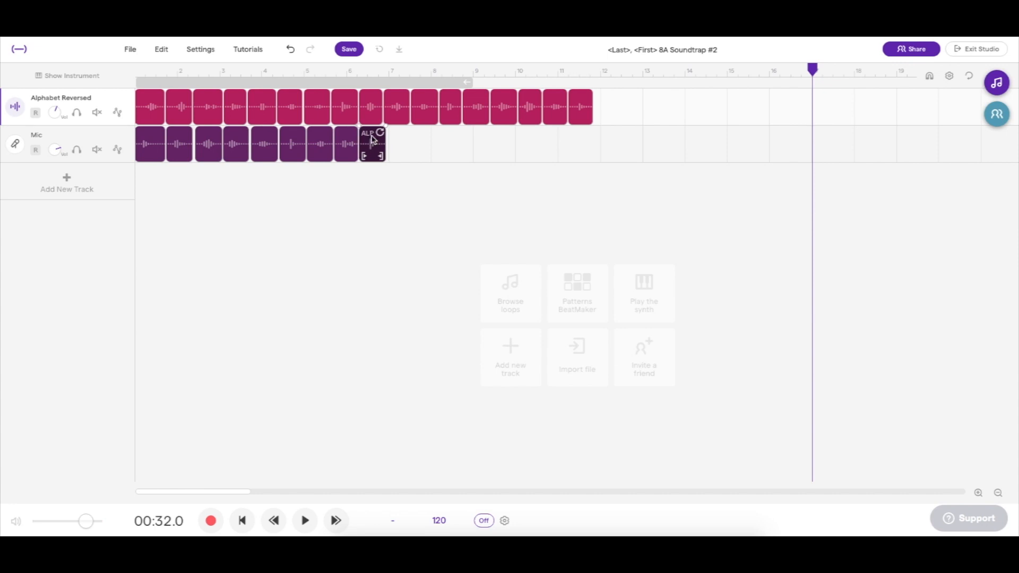
Step: Move five more regions from the end of Alphabet Reversed onto the Mic track, in reverse order, up to about bar 9.9
{"action": "left_click_drag", "start_coordinate": [581, 107], "coordinate": [399, 143]}
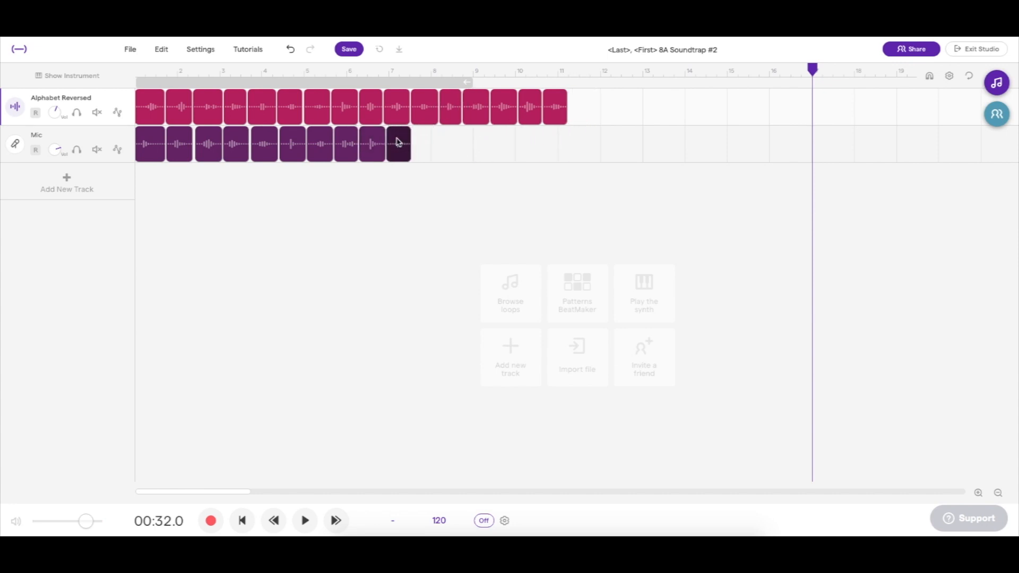
{"action": "left_click_drag", "start_coordinate": [552, 110], "coordinate": [422, 157]}
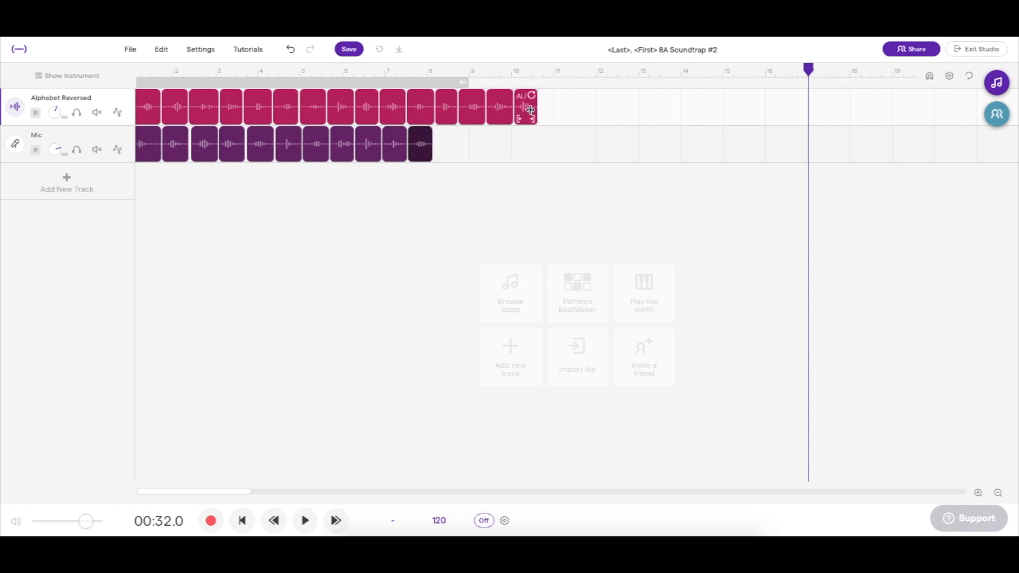
{"action": "left_click_drag", "start_coordinate": [527, 108], "coordinate": [449, 144]}
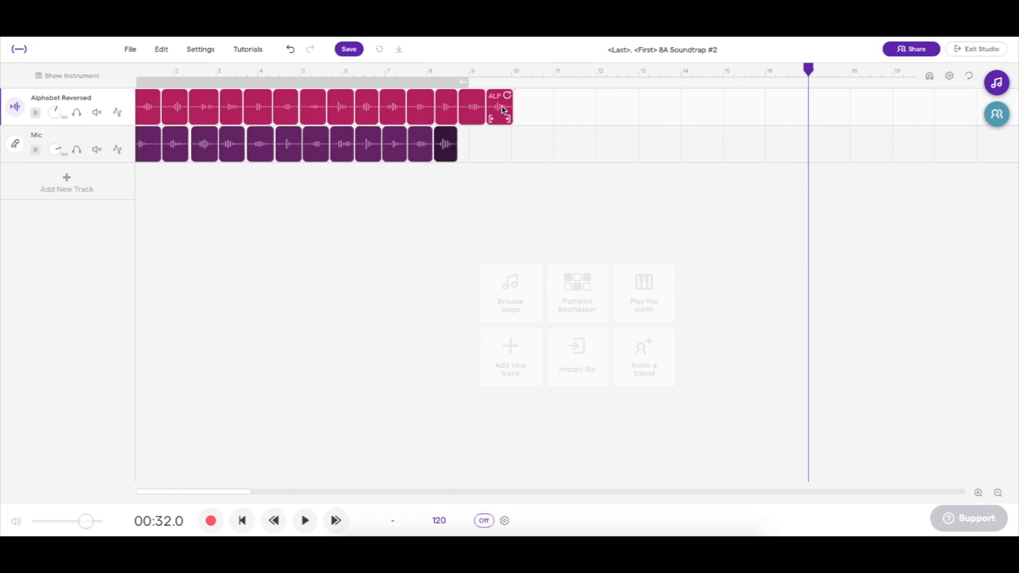
{"action": "left_click_drag", "start_coordinate": [503, 110], "coordinate": [474, 139]}
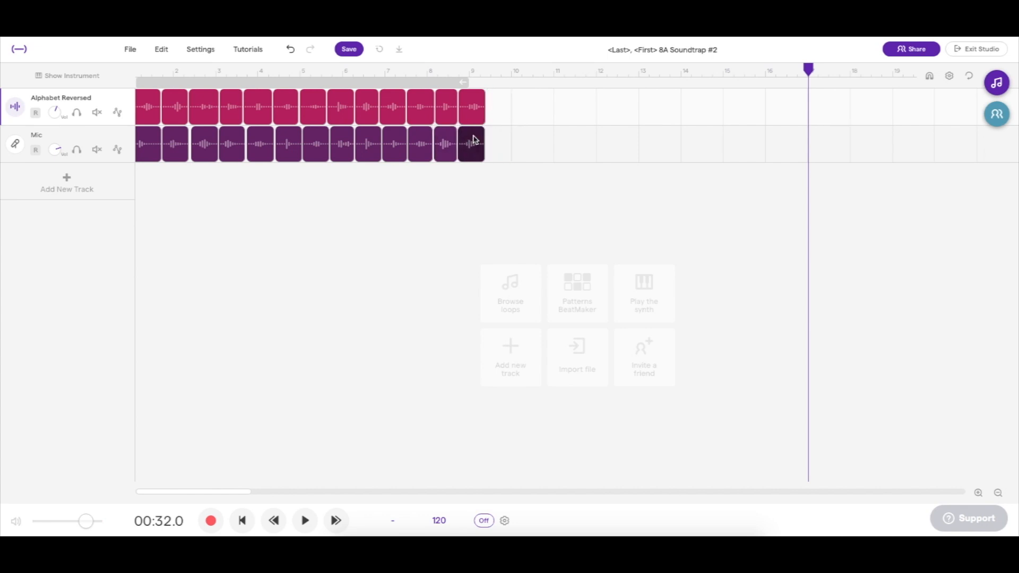
{"action": "left_click", "coordinate": [292, 51]}
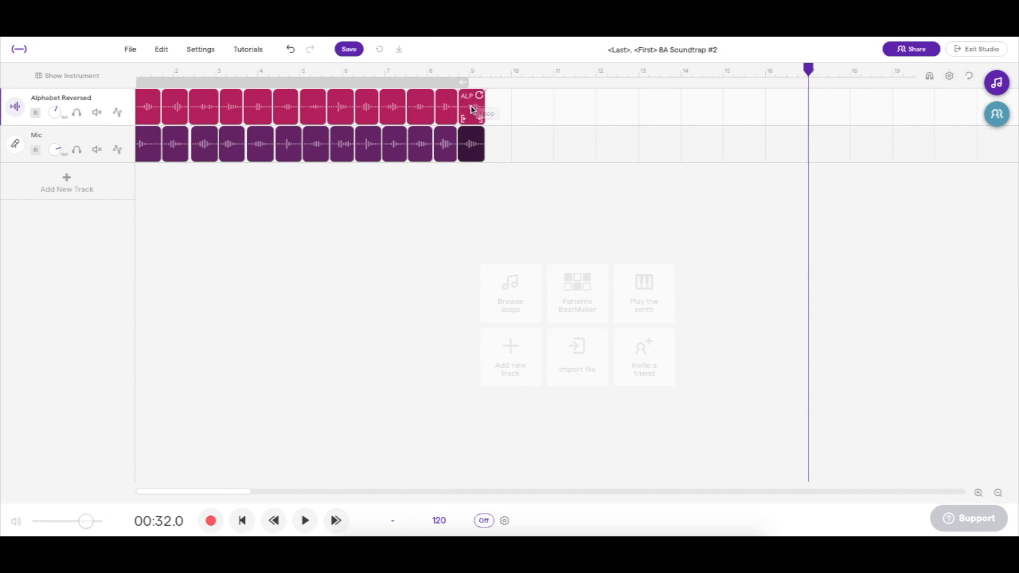
{"action": "left_click_drag", "start_coordinate": [472, 110], "coordinate": [498, 142]}
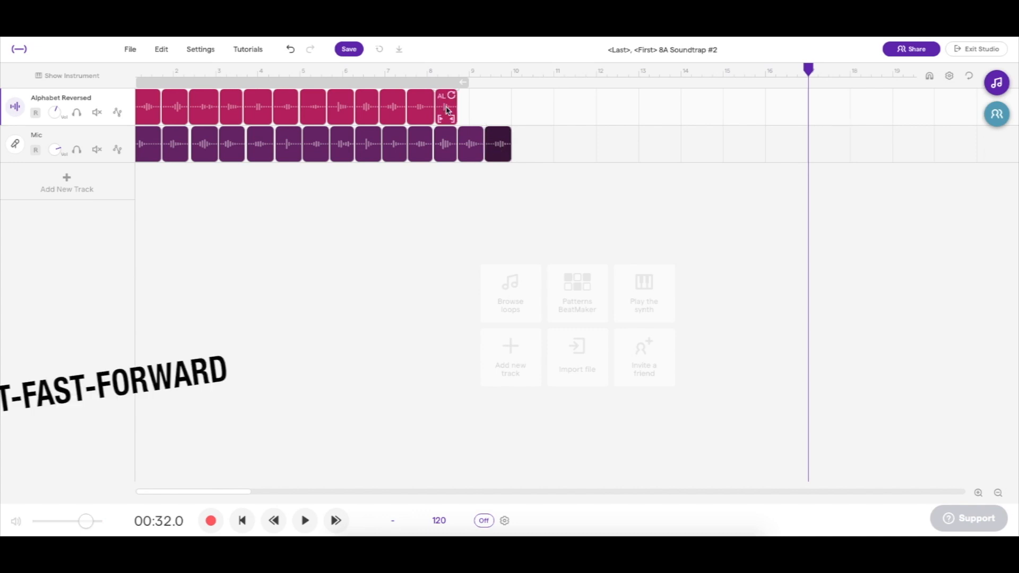
Step: Move all remaining Alphabet Reversed regions in reverse order to the end of the Mic track, finishing with the first one
{"action": "left_click_drag", "start_coordinate": [447, 110], "coordinate": [524, 142]}
{"action": "left_click_drag", "start_coordinate": [422, 111], "coordinate": [549, 143]}
{"action": "left_click_drag", "start_coordinate": [393, 111], "coordinate": [602, 143]}
{"action": "left_click_drag", "start_coordinate": [340, 110], "coordinate": [657, 143]}
{"action": "left_click_drag", "start_coordinate": [285, 110], "coordinate": [707, 143]}
{"action": "left_click_drag", "start_coordinate": [230, 110], "coordinate": [776, 155]}
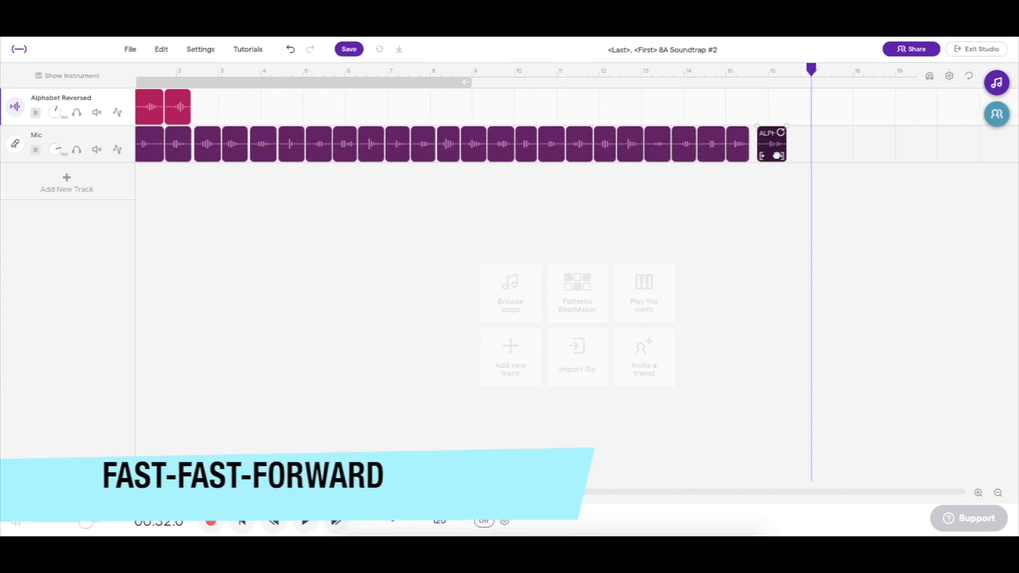
{"action": "left_click_drag", "start_coordinate": [177, 110], "coordinate": [796, 142]}
{"action": "left_click_drag", "start_coordinate": [149, 110], "coordinate": [824, 143]}
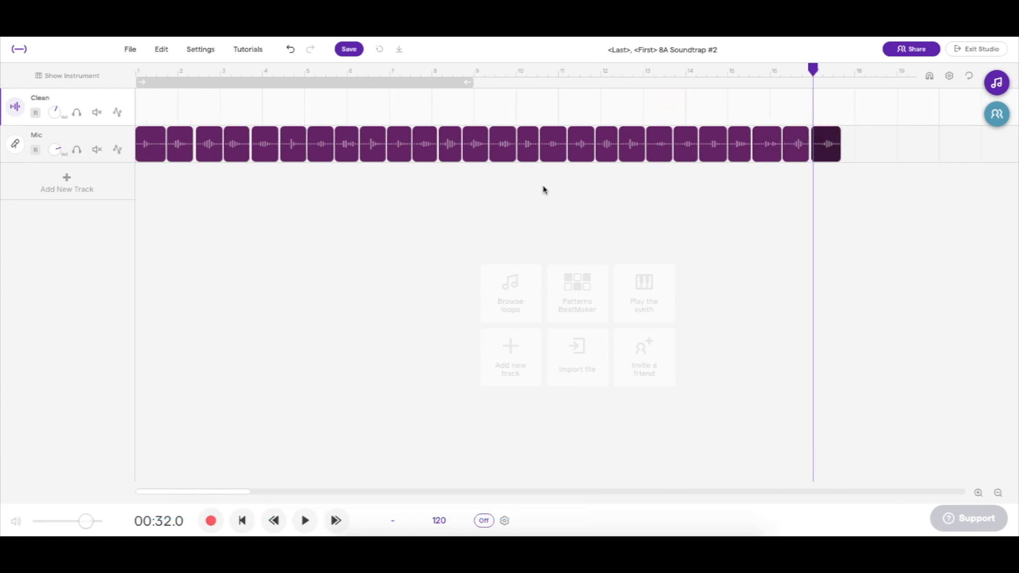
Step: Return to the start of the project and listen to the rearranged letters on the Mic track
{"action": "key", "text": "Left"}
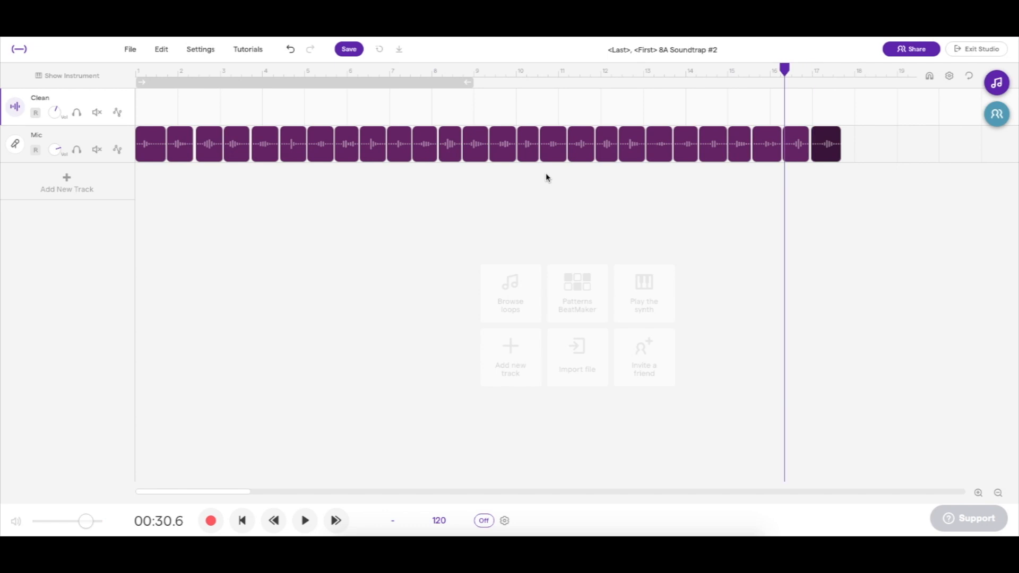
{"action": "key", "text": "Return"}
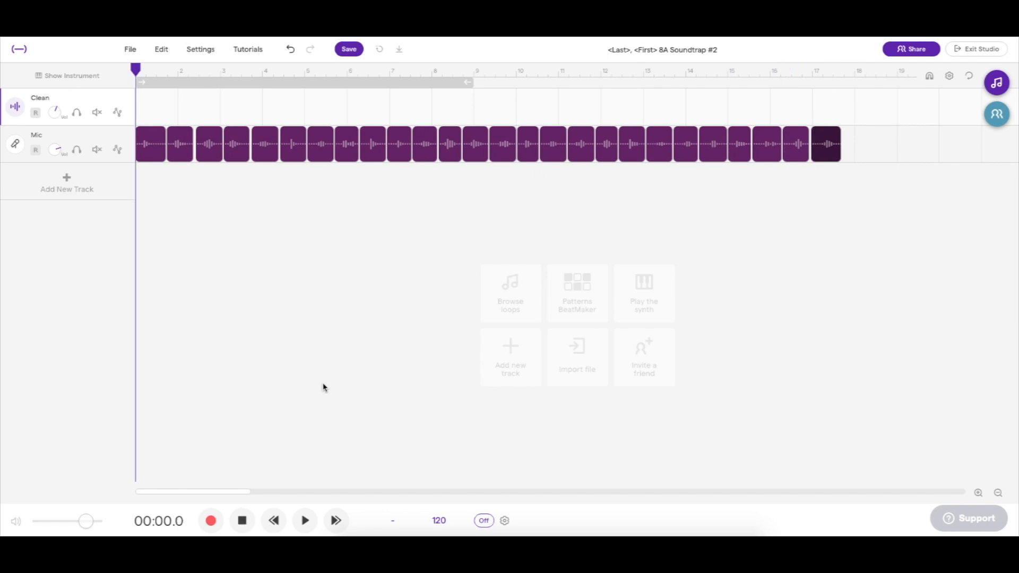
{"action": "left_click", "coordinate": [305, 520]}
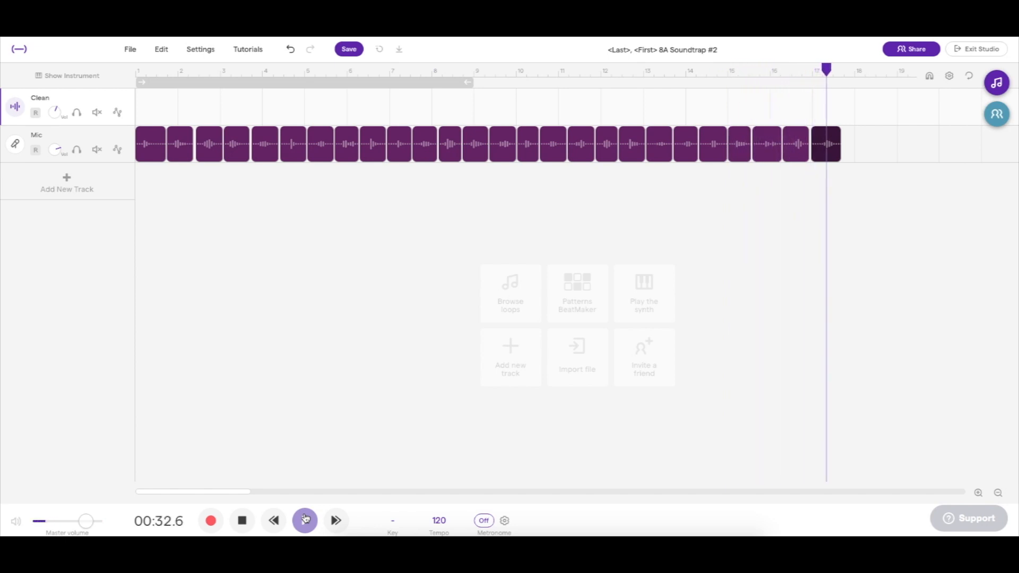
{"action": "left_click", "coordinate": [305, 521]}
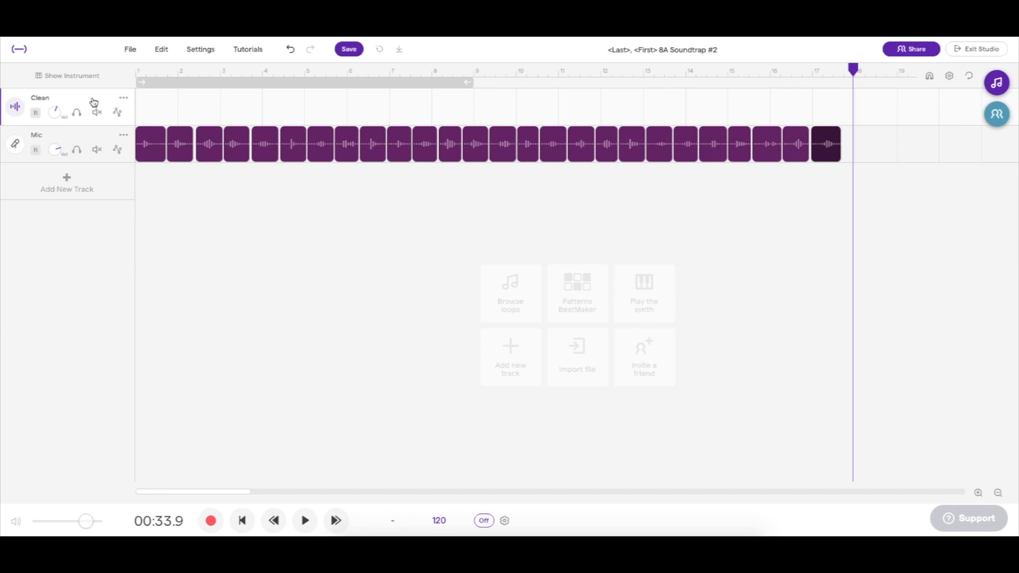
Step: Delete the empty Clean track and save the project under its existing title
{"action": "key", "text": "shift+Delete"}
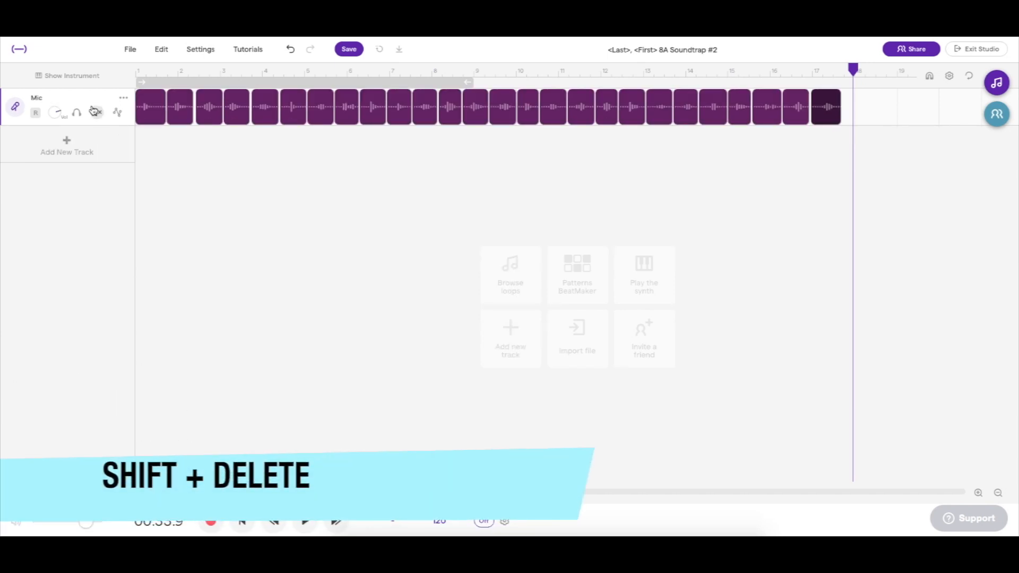
{"action": "left_click", "coordinate": [636, 52]}
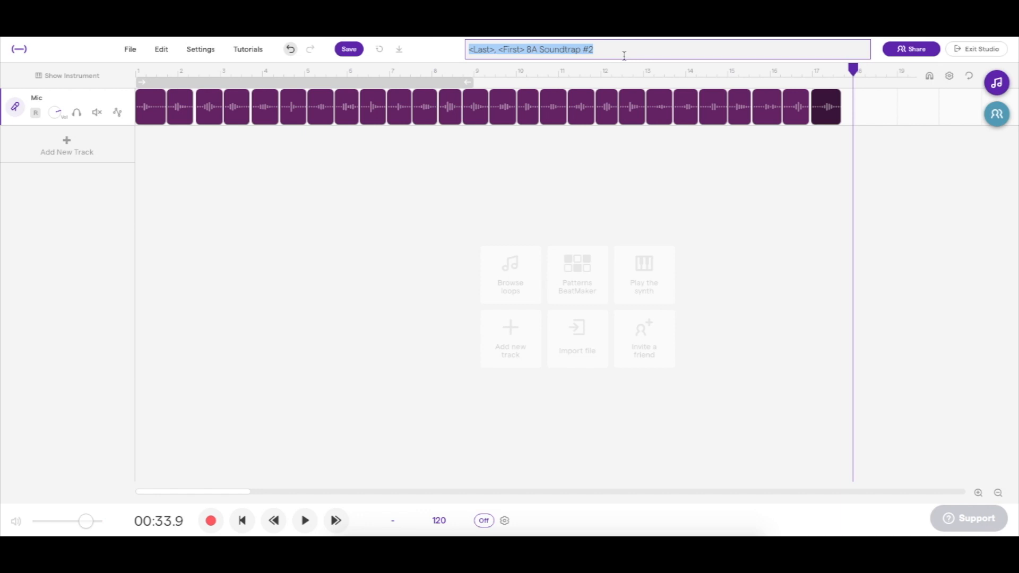
{"action": "key", "text": "Return"}
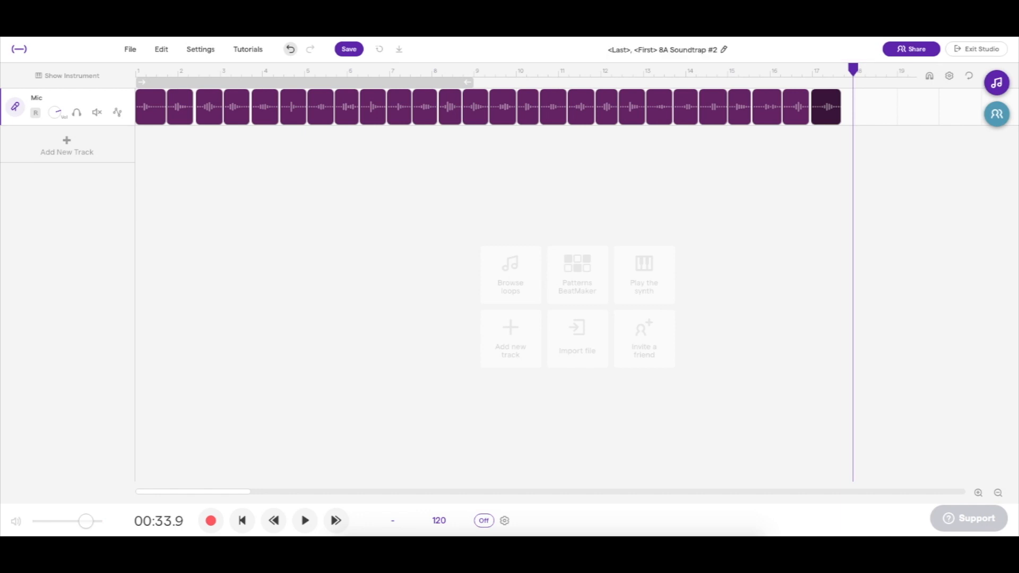
{"action": "left_click", "coordinate": [349, 49]}
Step: View the project's collaborator and invitation options, then close them
{"action": "left_click", "coordinate": [996, 114]}
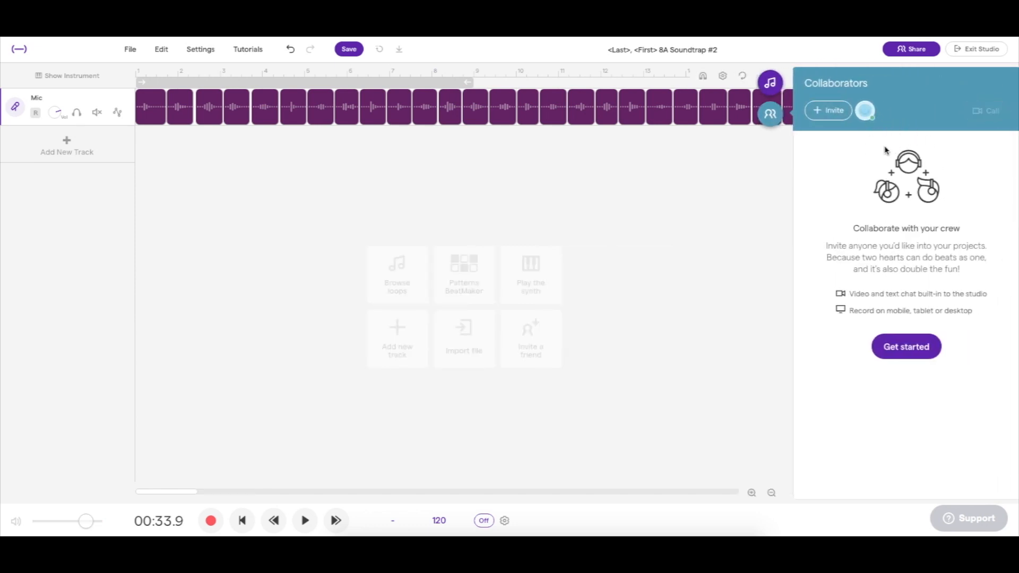
{"action": "left_click", "coordinate": [771, 114]}
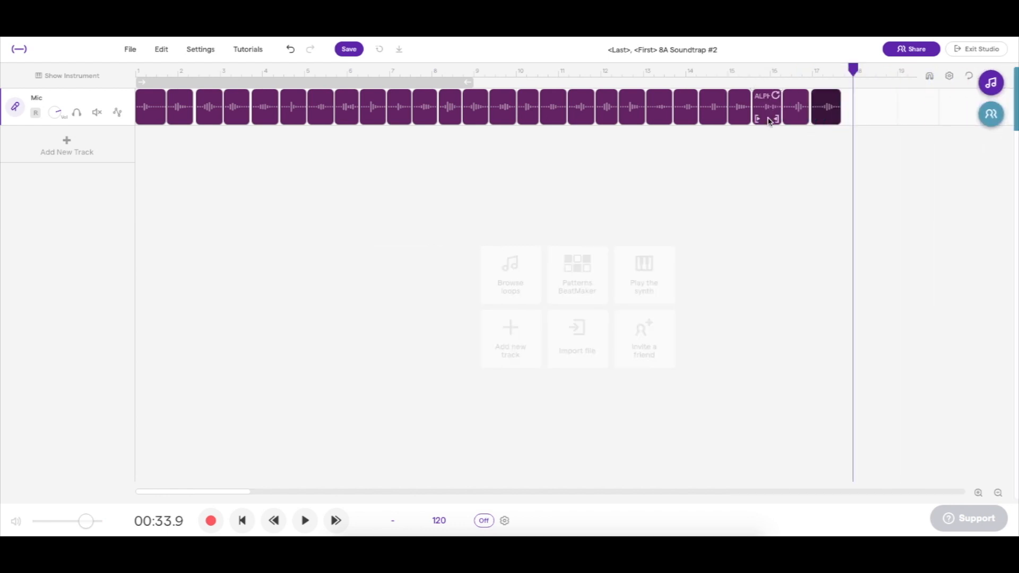